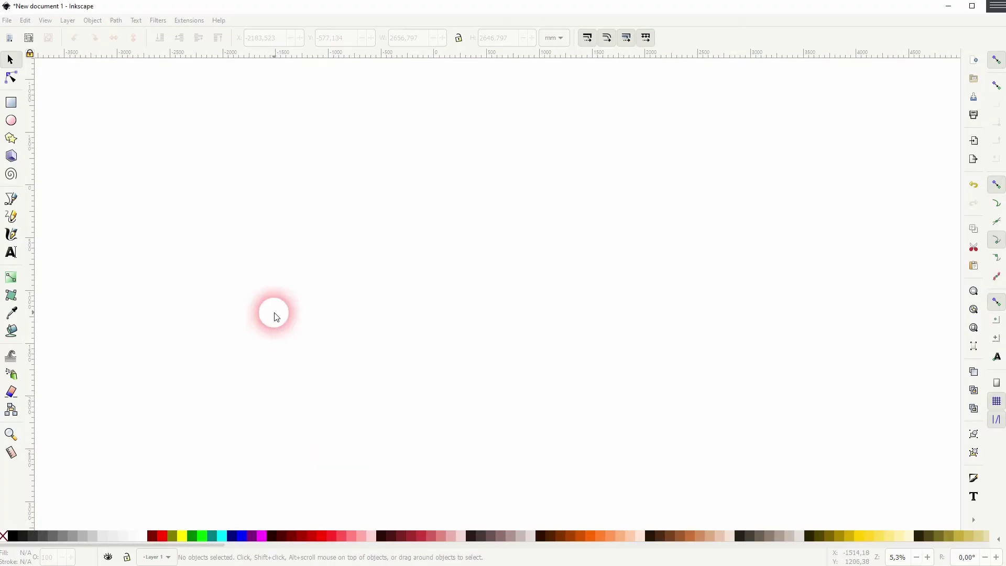
# - Draw a two-node straight horizontal line, about 4468 mm long, across the lower canvas with the Pen tool
pyautogui.click(11, 199)
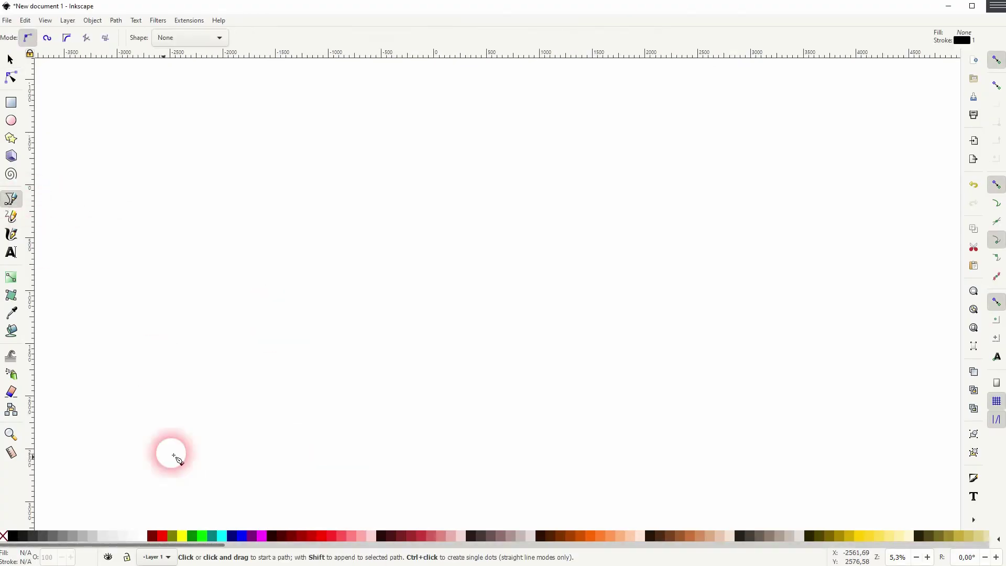
pyautogui.click(105, 469)
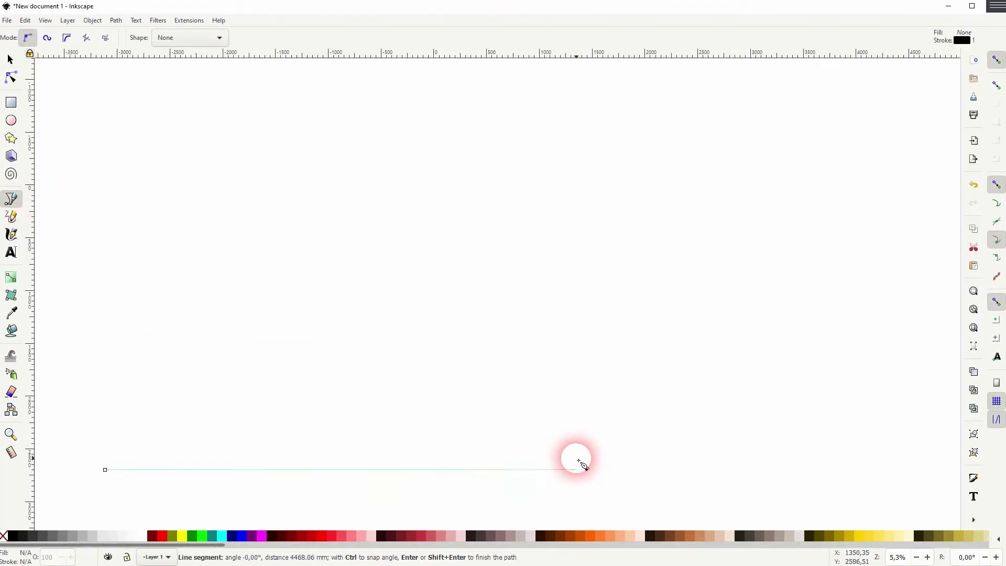
pyautogui.click(577, 468)
pyautogui.click(11, 61)
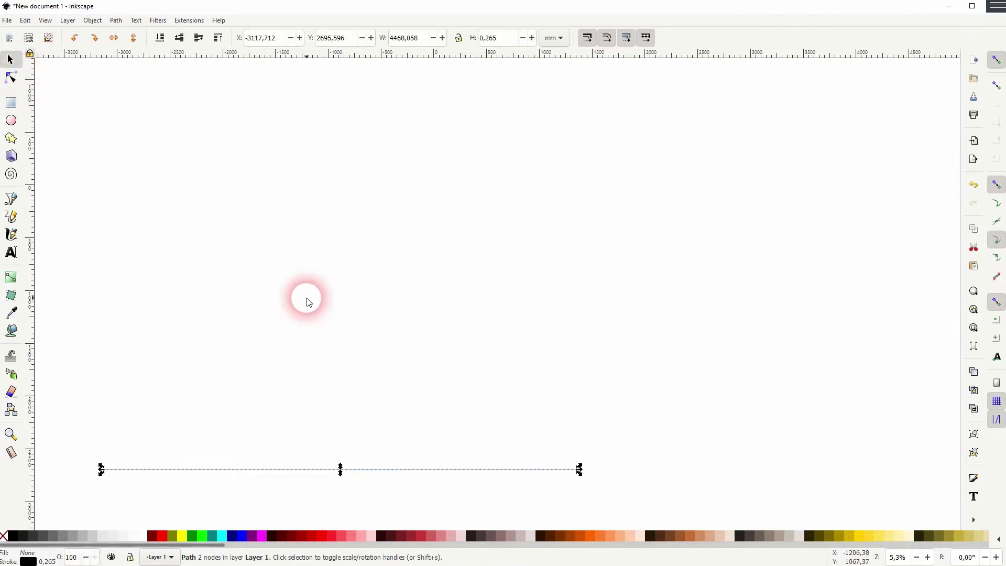
# - Open Fill and Stroke and set the line's stroke width to 5 mm
pyautogui.click(92, 20)
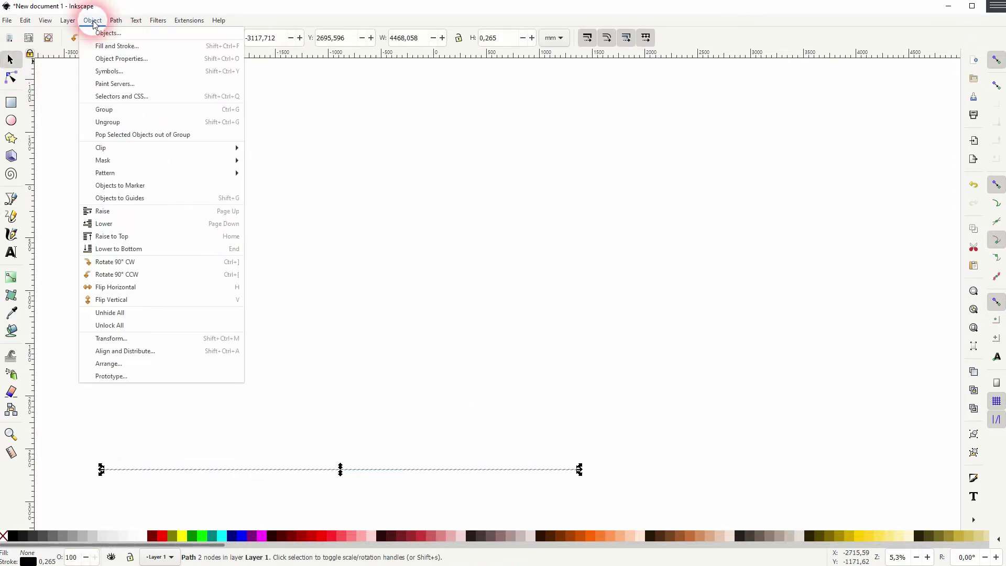
pyautogui.click(116, 46)
pyautogui.click(848, 78)
pyautogui.click(869, 78)
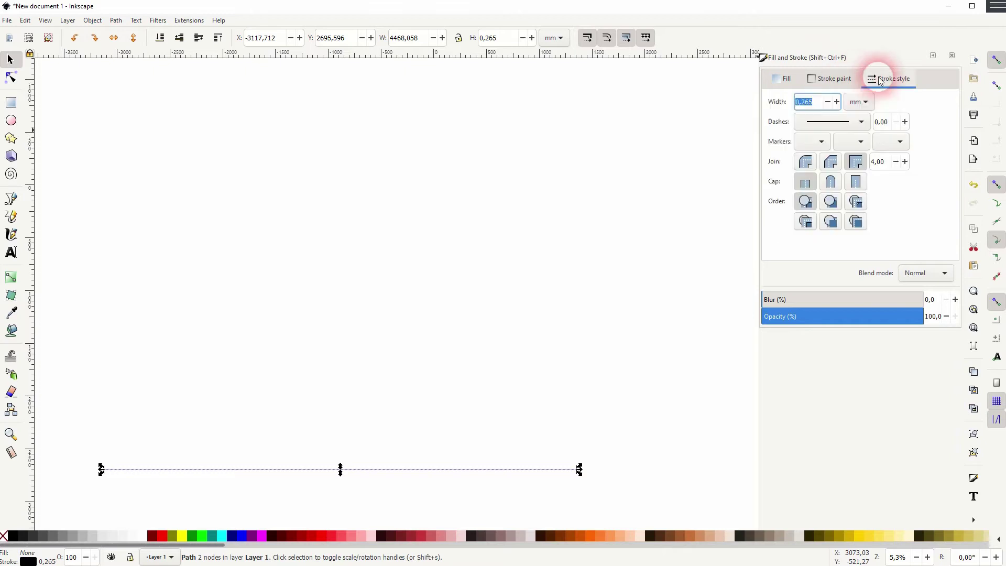
pyautogui.click(824, 102)
pyautogui.write('5')
pyautogui.press('Return')
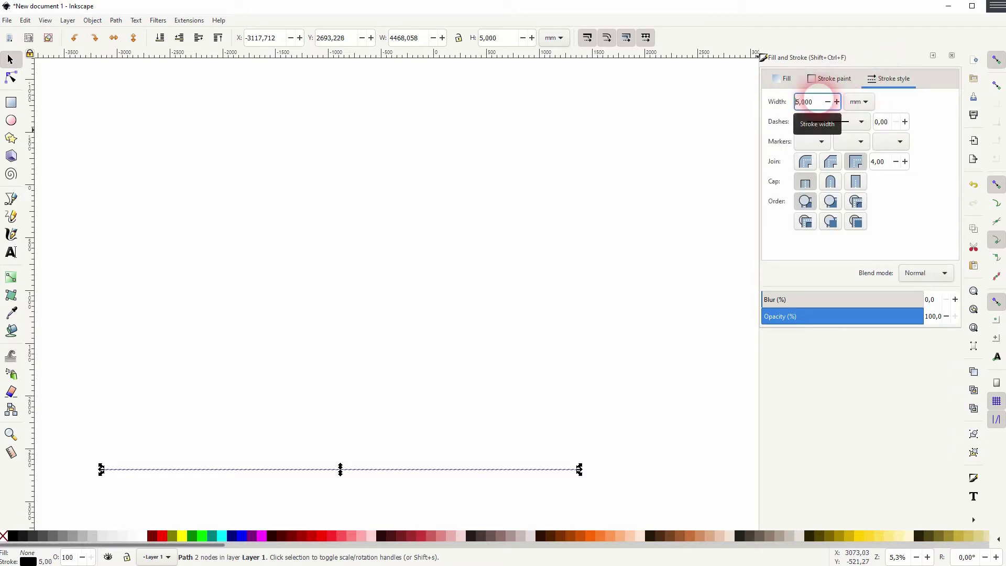
# - Raise the line's stroke width to 10 mm and check its thickness
pyautogui.click(634, 357)
pyautogui.click(403, 471)
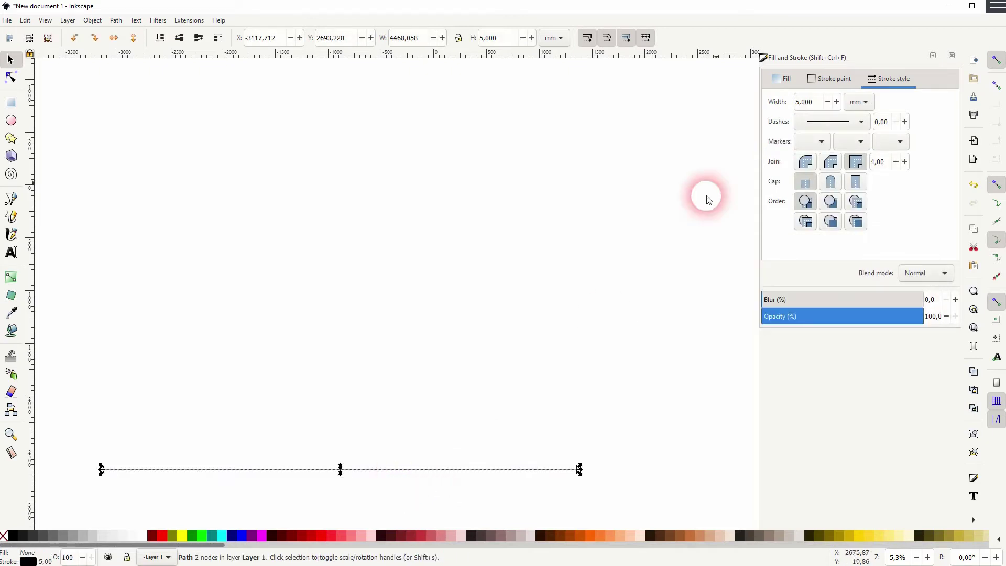
pyautogui.moveTo(826, 107); pyautogui.dragTo(784, 113)
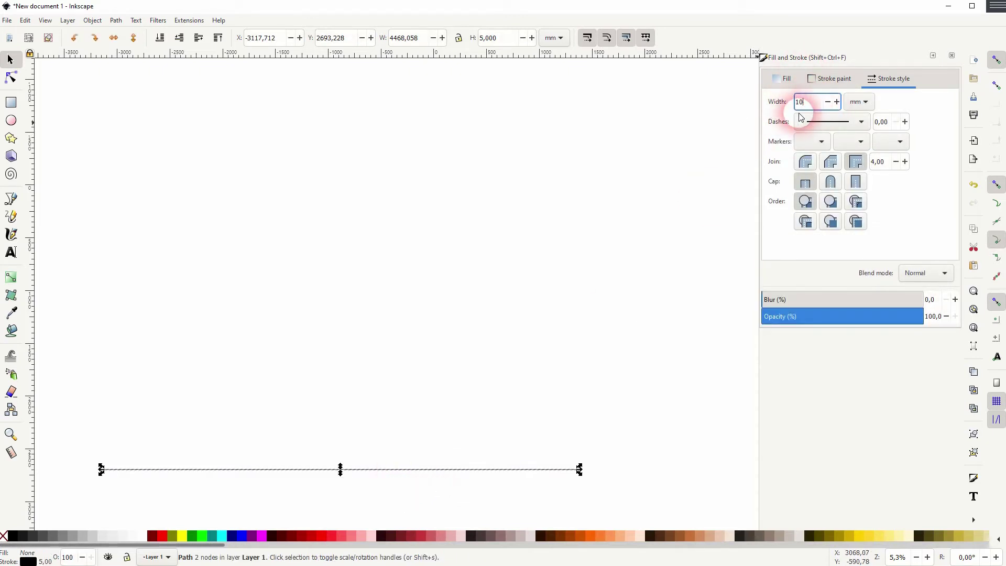
pyautogui.click(610, 400)
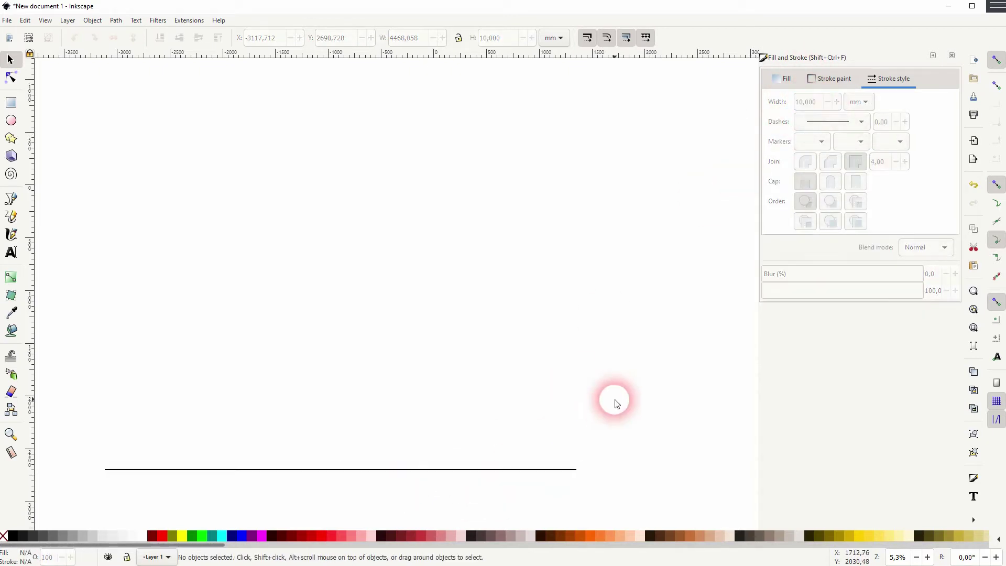
pyautogui.click(531, 470)
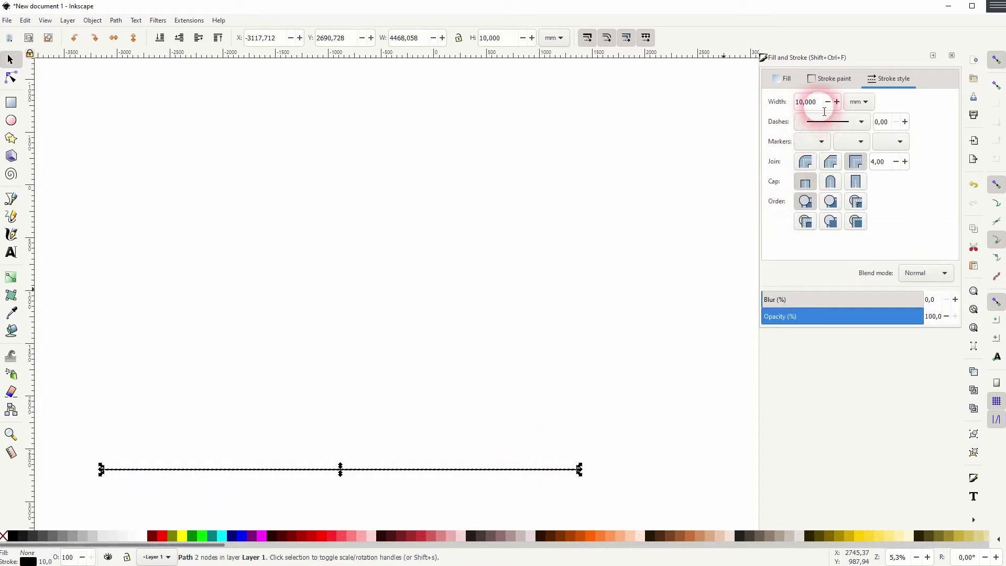
# - Duplicate the horizontal line and rotate the copy upward about its left end into the first spoke
pyautogui.rightClick(390, 470)
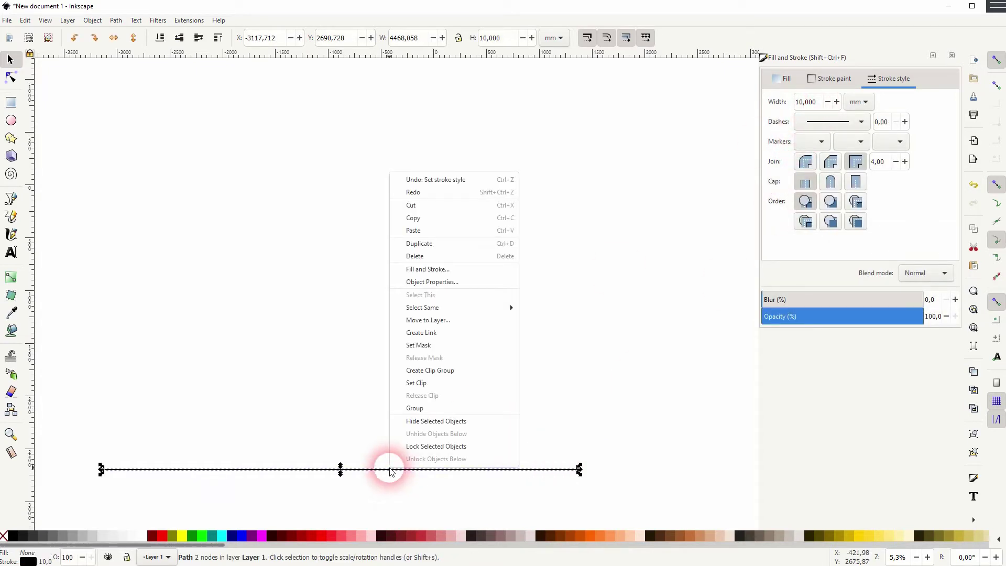
pyautogui.click(508, 244)
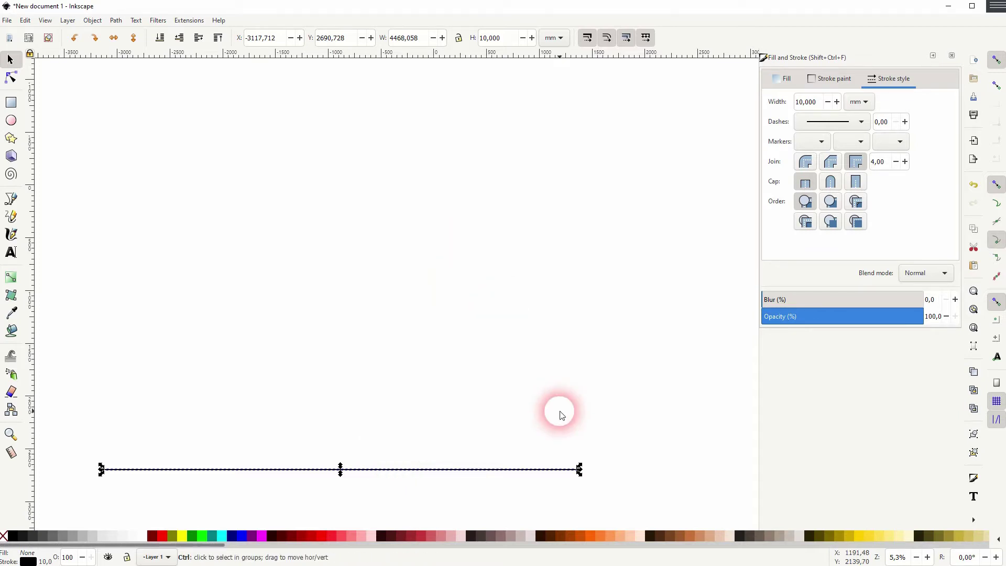
pyautogui.click(569, 470)
pyautogui.moveTo(578, 466); pyautogui.dragTo(603, 428)
# - Rotate further copies of the line to about 30° and 45°
pyautogui.click(558, 465)
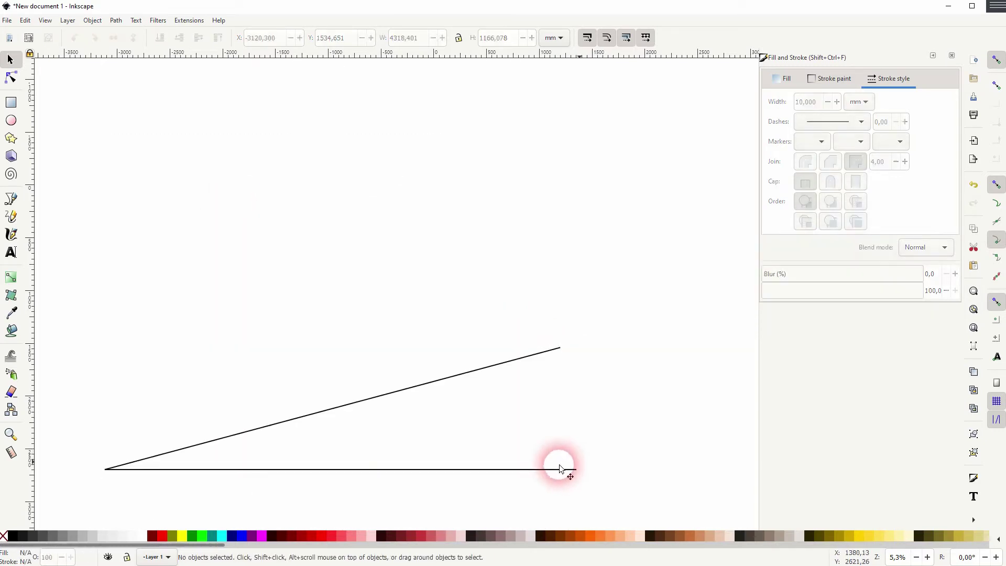
pyautogui.click(494, 470)
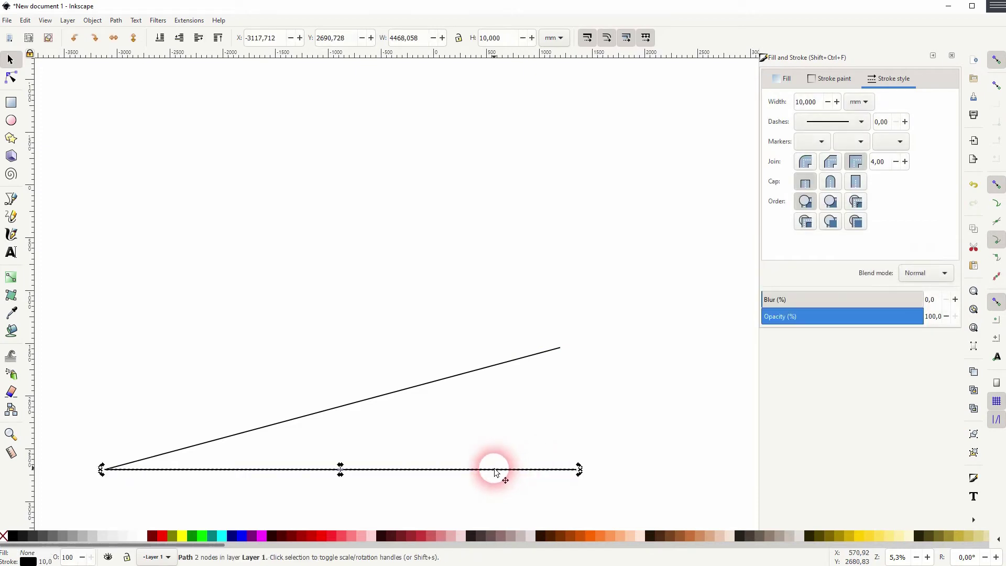
pyautogui.click(494, 470)
pyautogui.moveTo(580, 469); pyautogui.dragTo(457, 276)
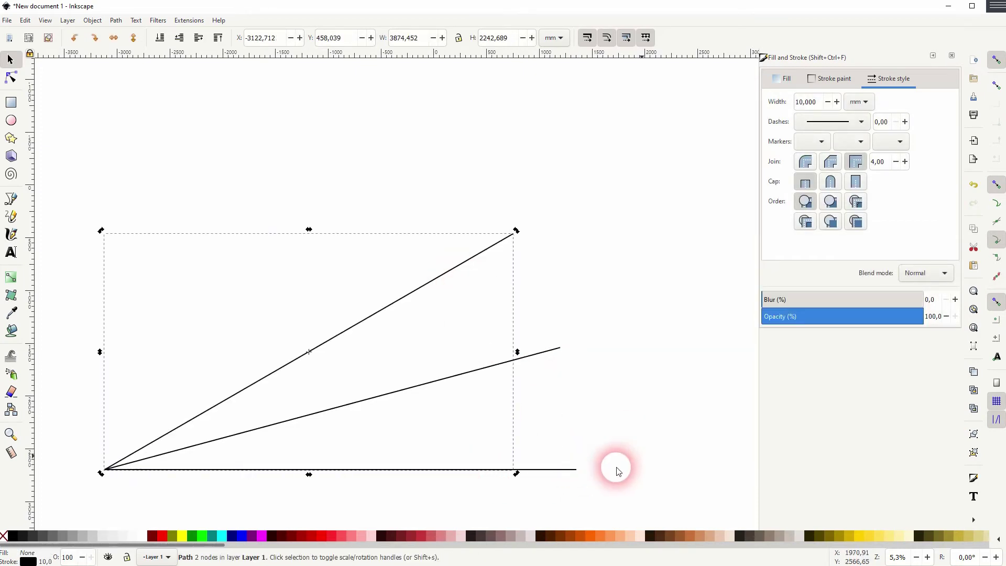
pyautogui.click(616, 470)
pyautogui.click(531, 470)
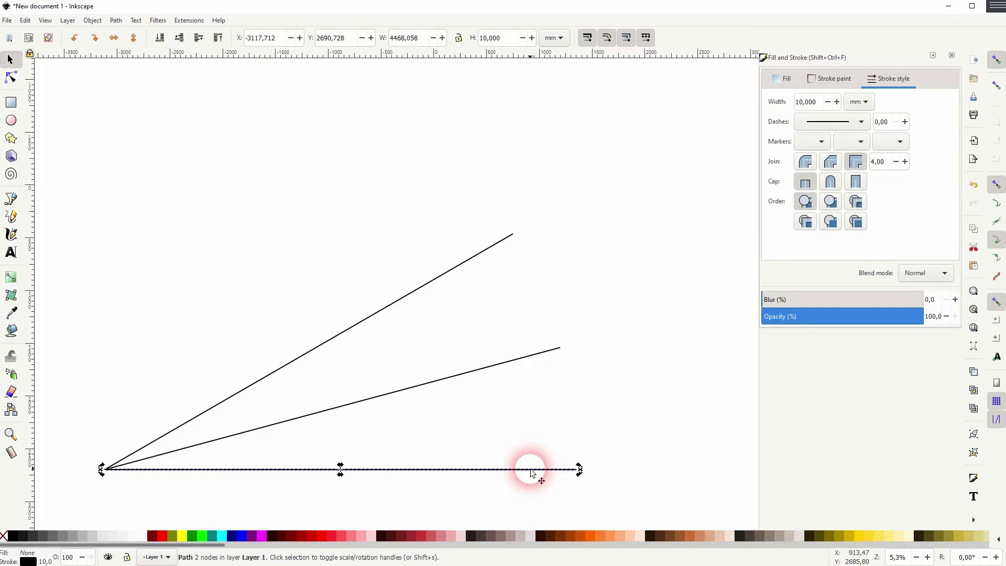
pyautogui.click(531, 470)
pyautogui.moveTo(580, 468); pyautogui.dragTo(405, 212)
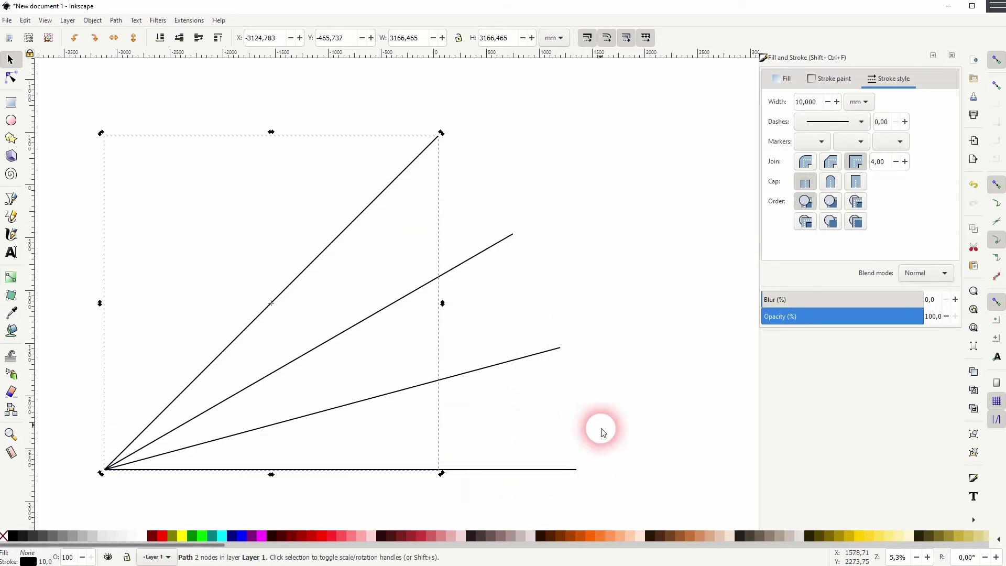
# - Add spokes at about 60° and at a steeper angle
pyautogui.click(595, 478)
pyautogui.click(510, 471)
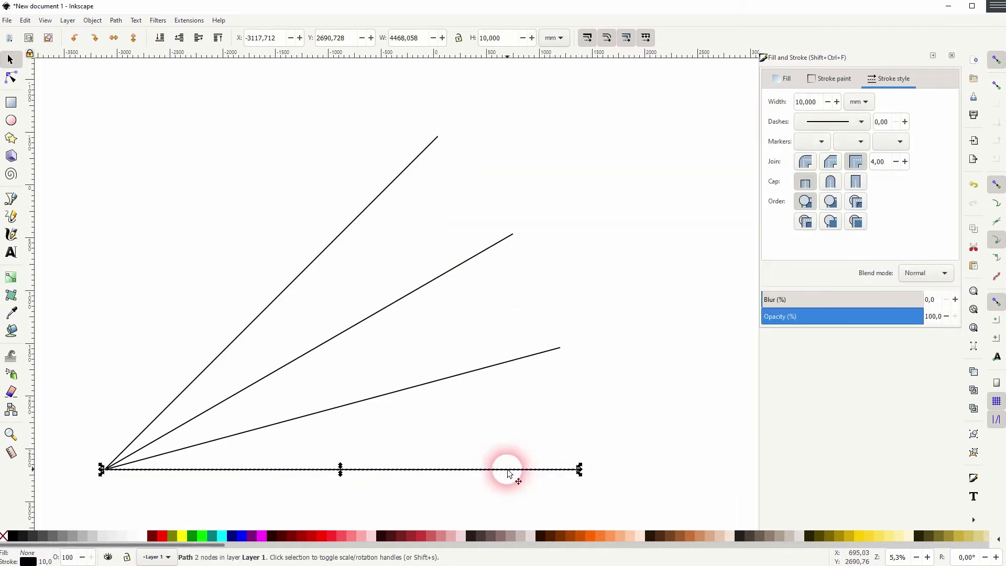
pyautogui.click(577, 469)
pyautogui.moveTo(578, 467); pyautogui.dragTo(272, 168)
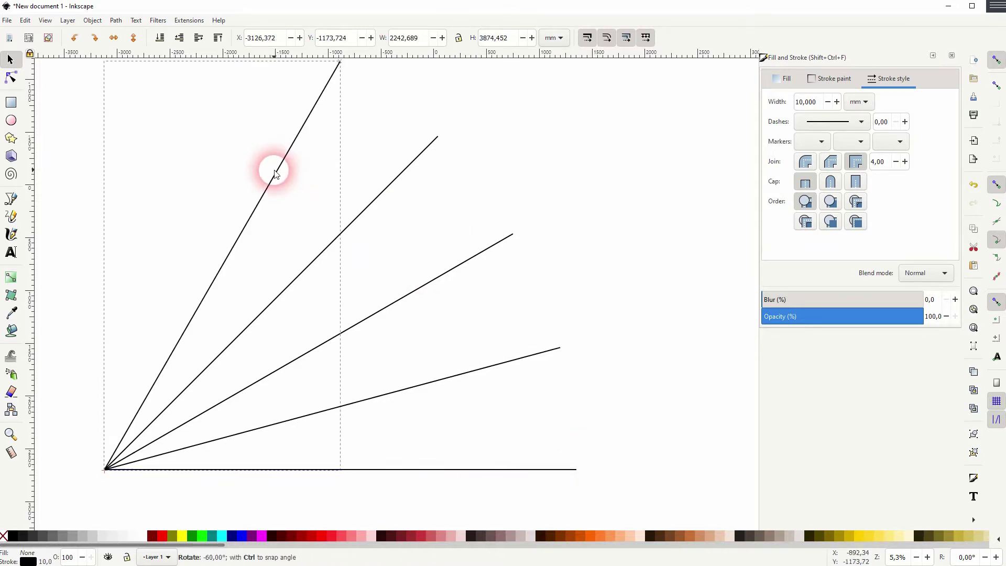
pyautogui.click(595, 481)
pyautogui.click(504, 471)
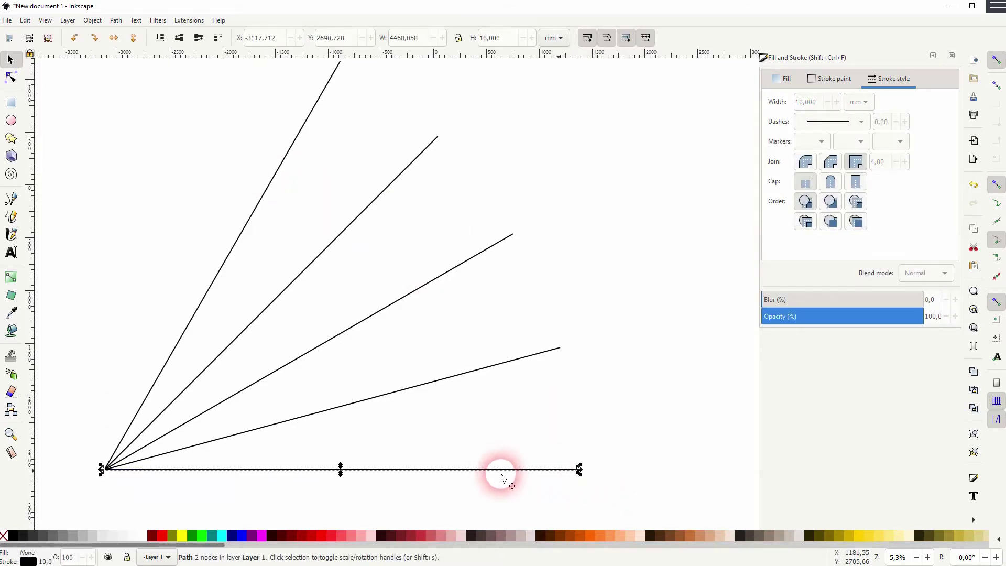
pyautogui.click(556, 474)
pyautogui.moveTo(579, 466); pyautogui.dragTo(178, 181)
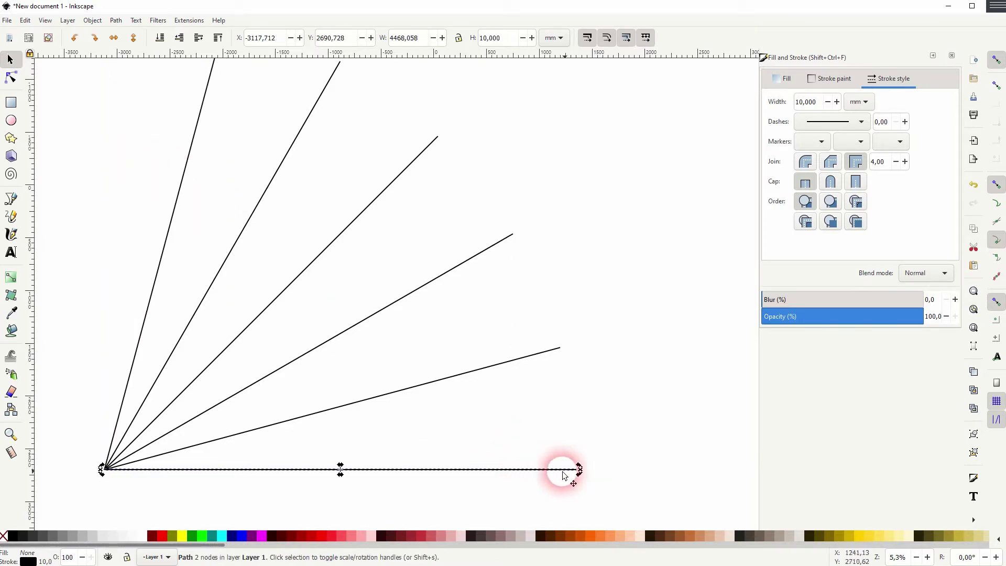
# - Add the vertical spoke and rubber-band select all seven spokes
pyautogui.click(578, 468)
pyautogui.moveTo(579, 468); pyautogui.dragTo(125, 205)
pyautogui.scroll(-1, 671, 383)
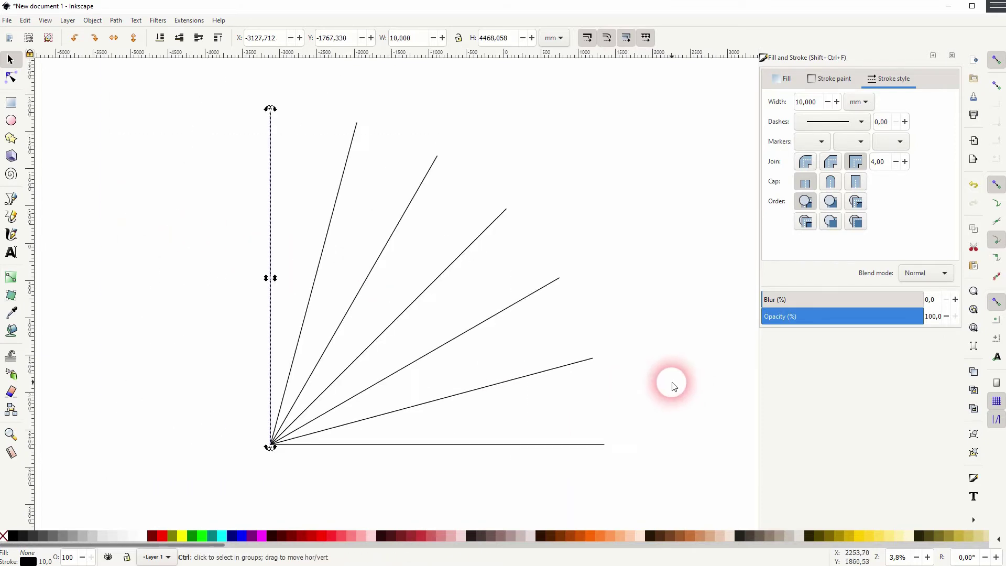
pyautogui.click(642, 385)
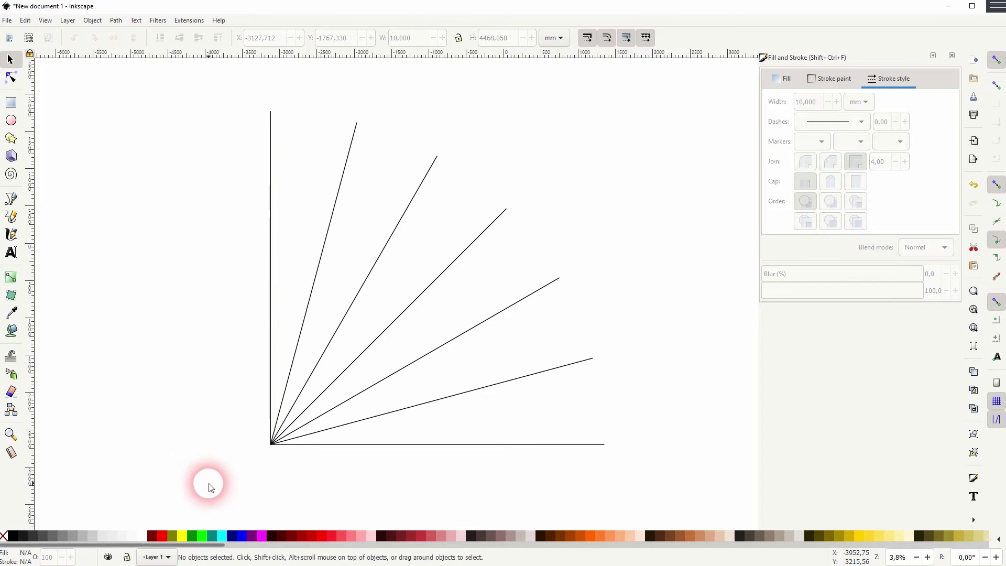
pyautogui.moveTo(208, 487); pyautogui.dragTo(634, 94)
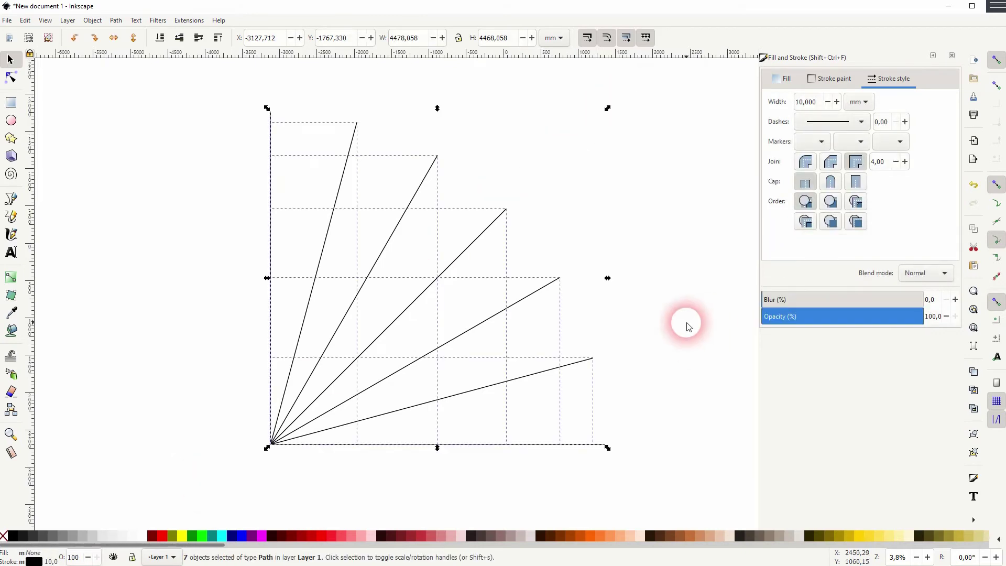
# - With endpoint snapping on, draw a Pen path through each spoke tip up to the vertical line's top
pyautogui.click(654, 390)
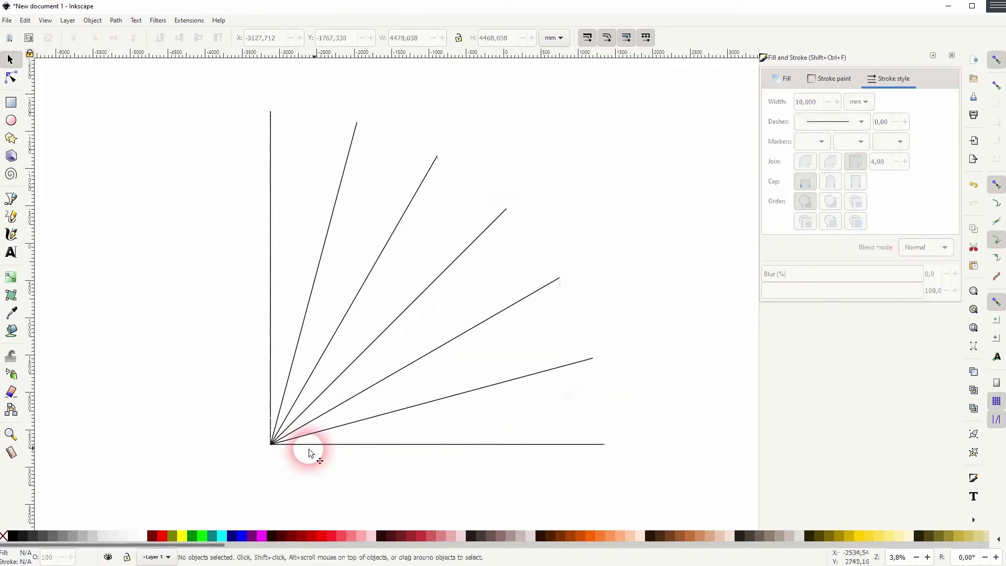
pyautogui.click(13, 197)
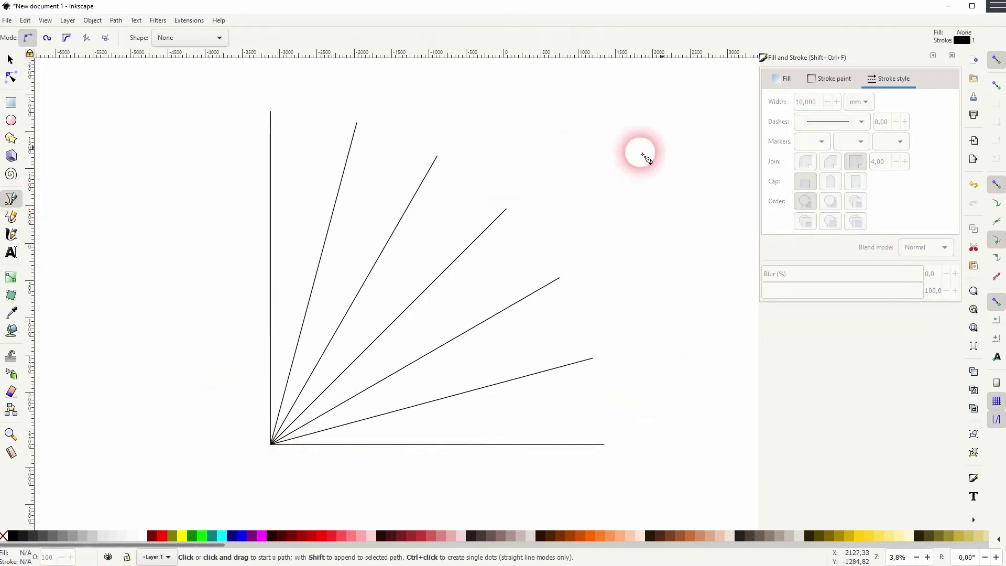
pyautogui.click(996, 62)
pyautogui.click(605, 444)
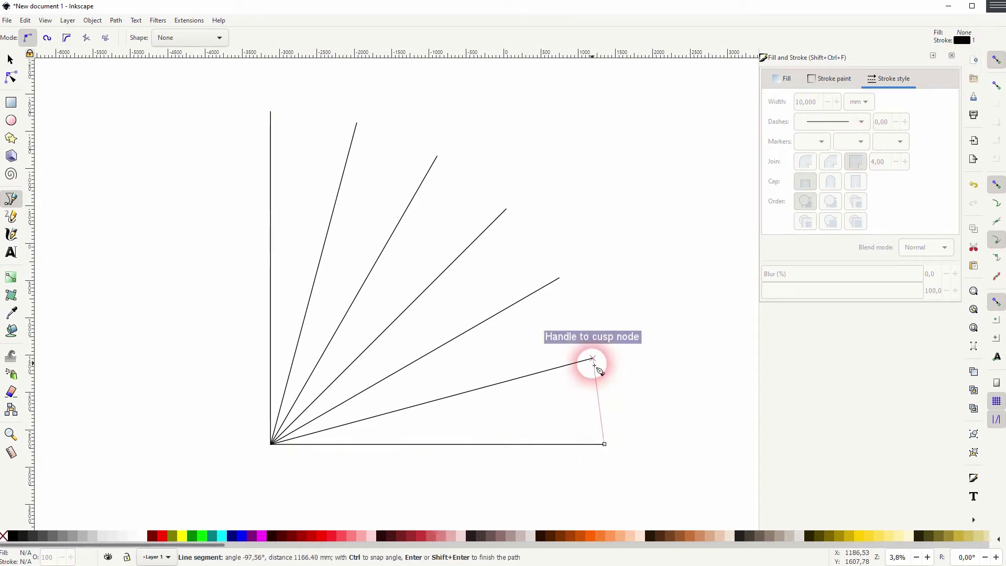
pyautogui.click(592, 359)
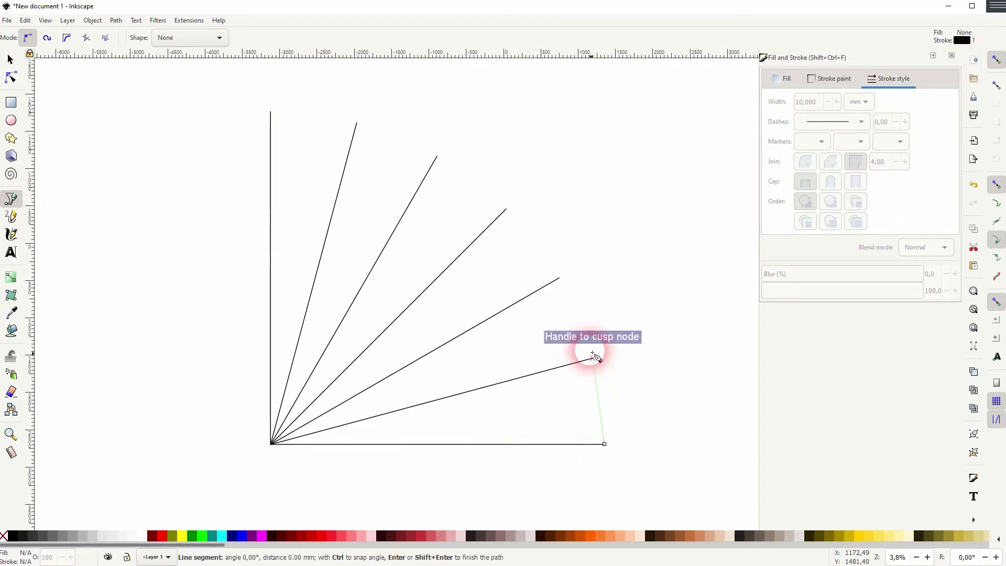
pyautogui.click(560, 277)
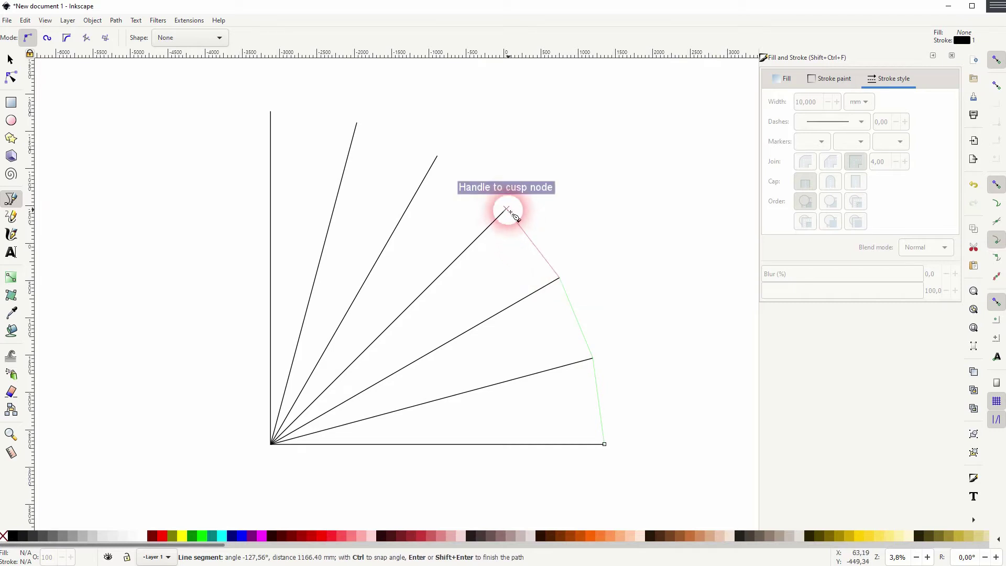
pyautogui.click(506, 208)
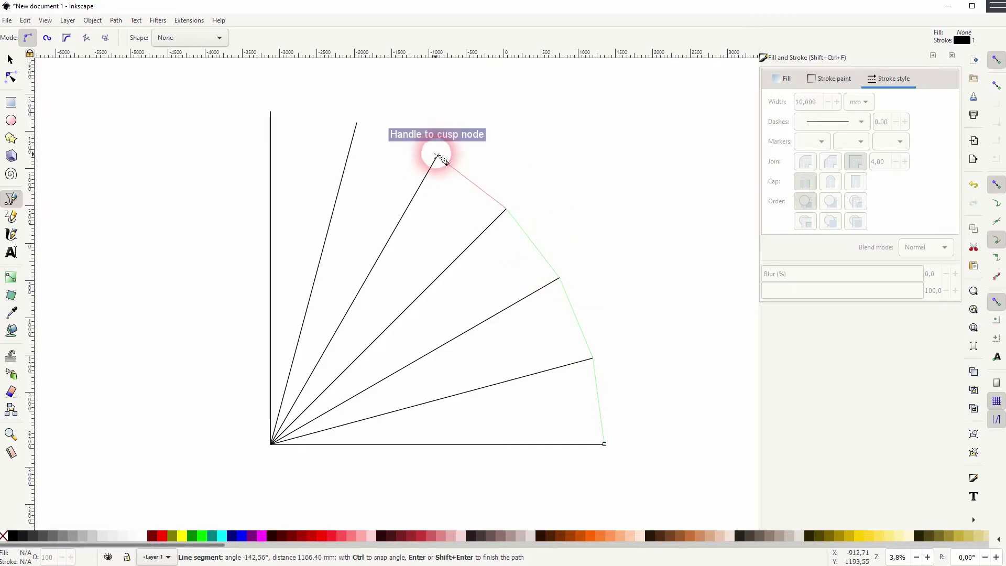
pyautogui.click(356, 122)
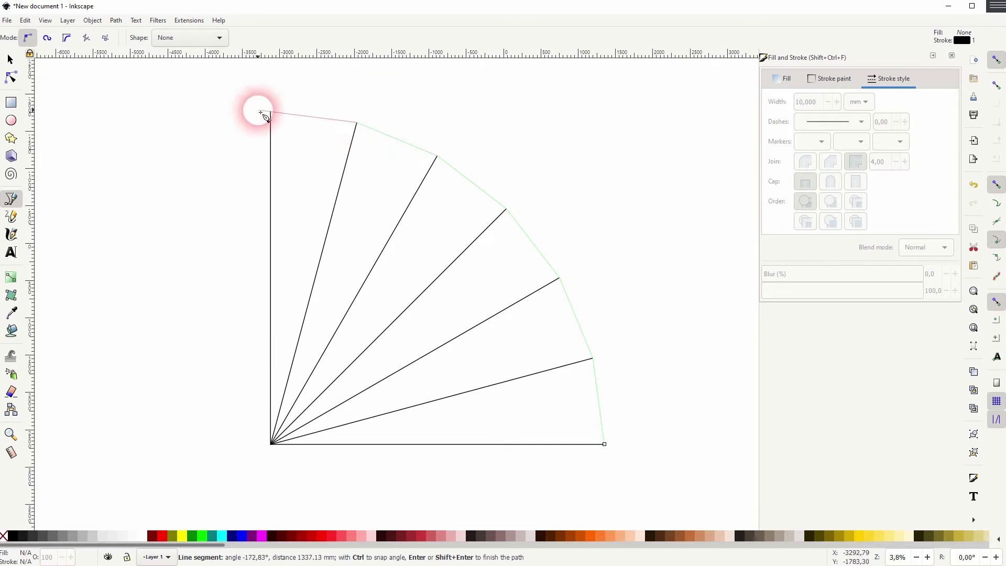
pyautogui.click(270, 111)
# - Finish the tip-connecting path and give it a 10 mm stroke width
pyautogui.click(10, 60)
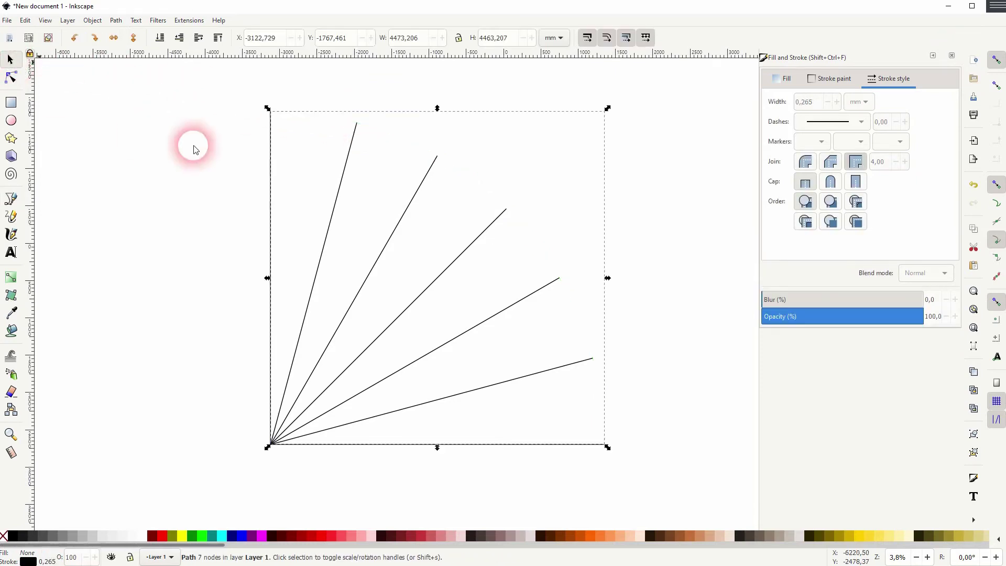
pyautogui.click(569, 427)
pyautogui.scroll(4, 569, 427)
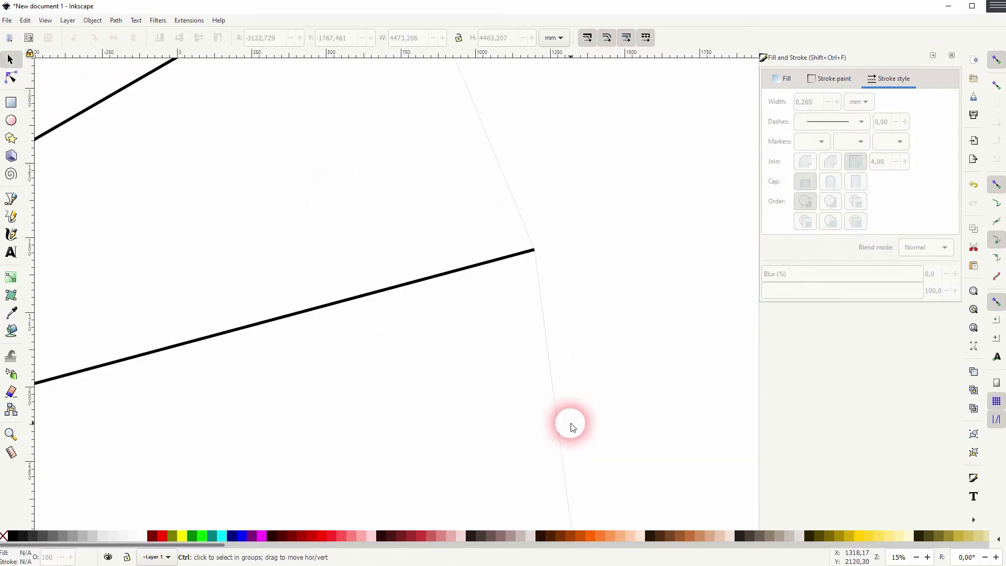
pyautogui.click(556, 416)
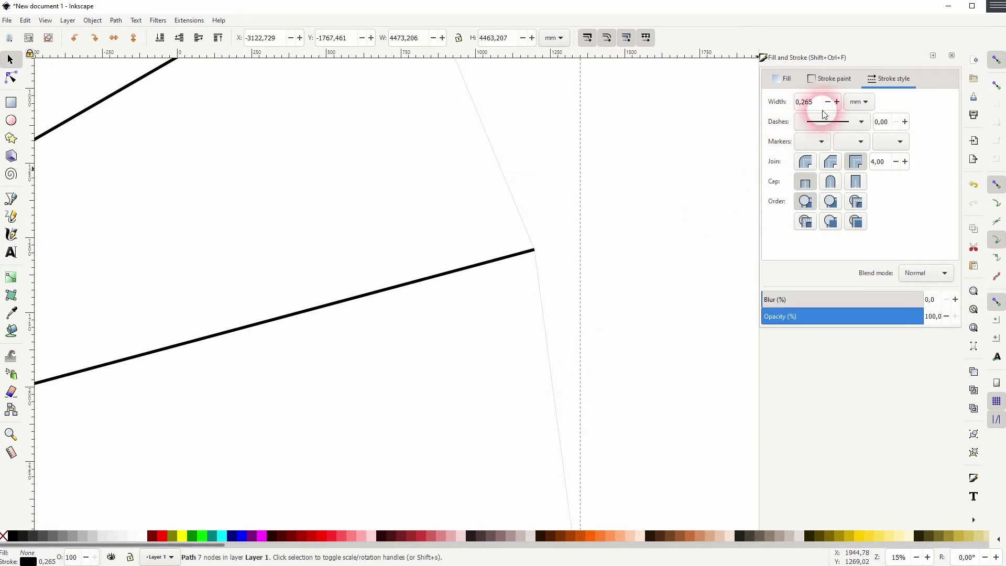
pyautogui.press('Return')
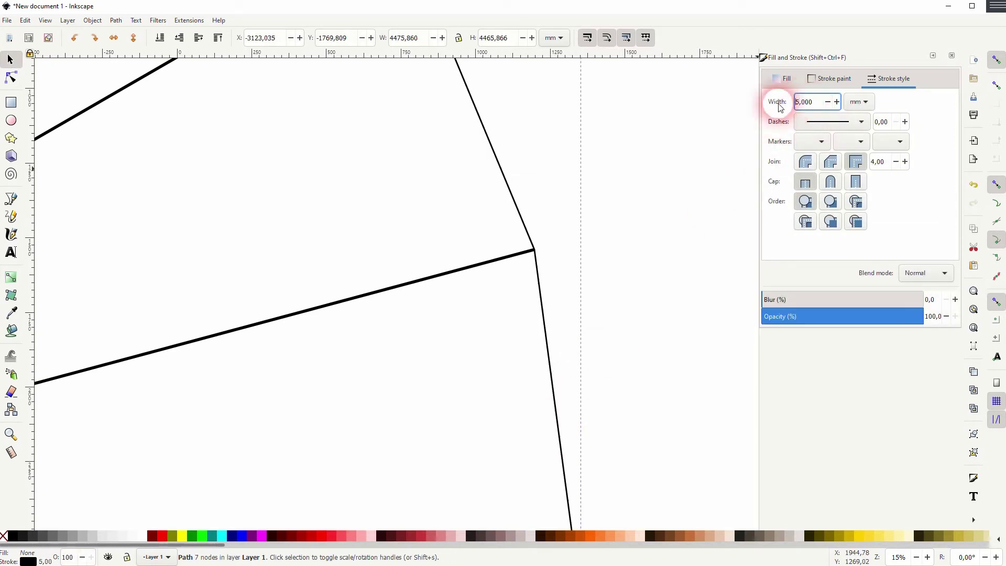
pyautogui.write('1')
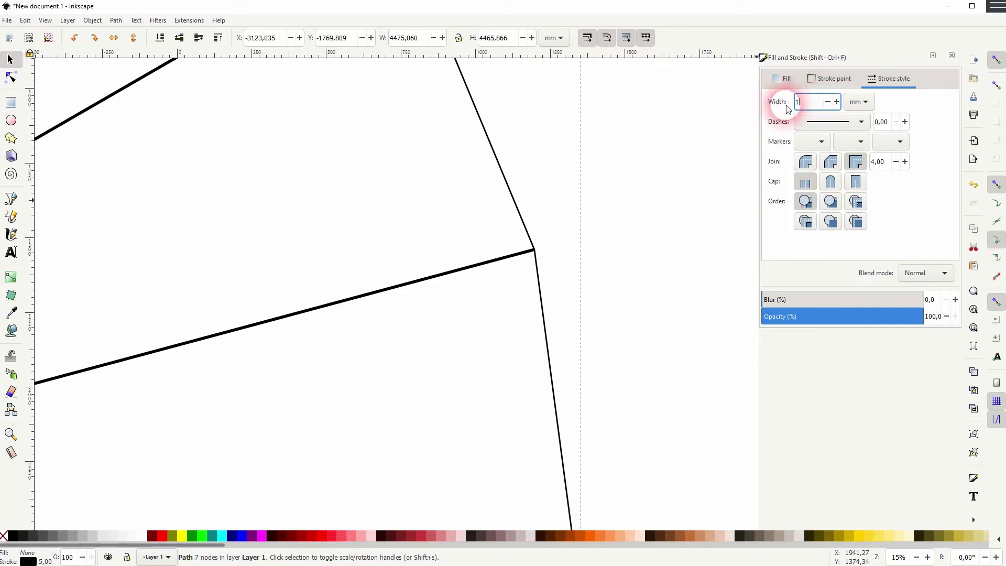
pyautogui.write('0')
pyautogui.press('Return')
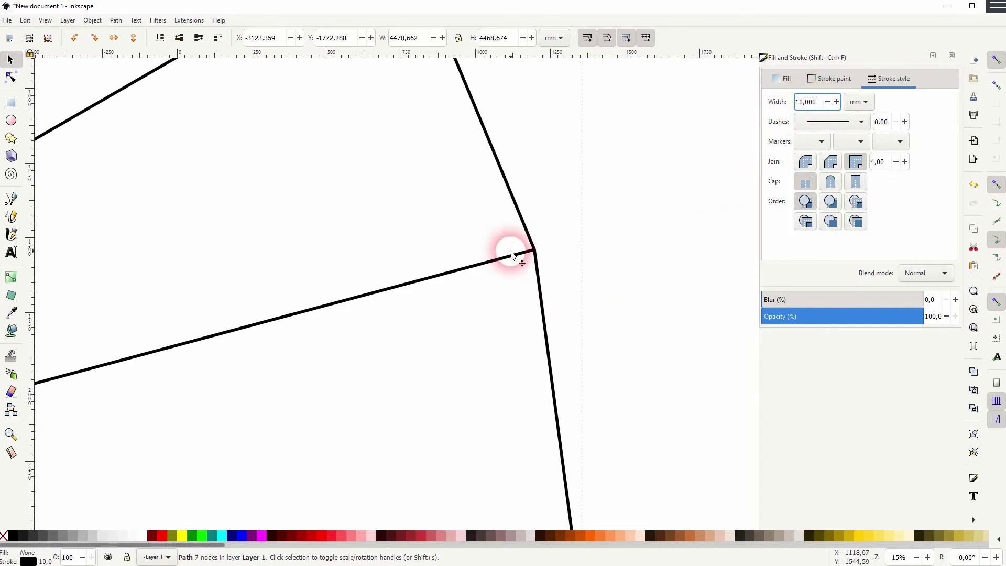
# - Zoom around and reselect the path to check its 10 mm stroke against the spokes
pyautogui.click(629, 325)
pyautogui.scroll(-5, 582, 193)
pyautogui.keyDown('ctrl'); pyautogui.scroll(1, 526, 318); pyautogui.keyUp('ctrl')
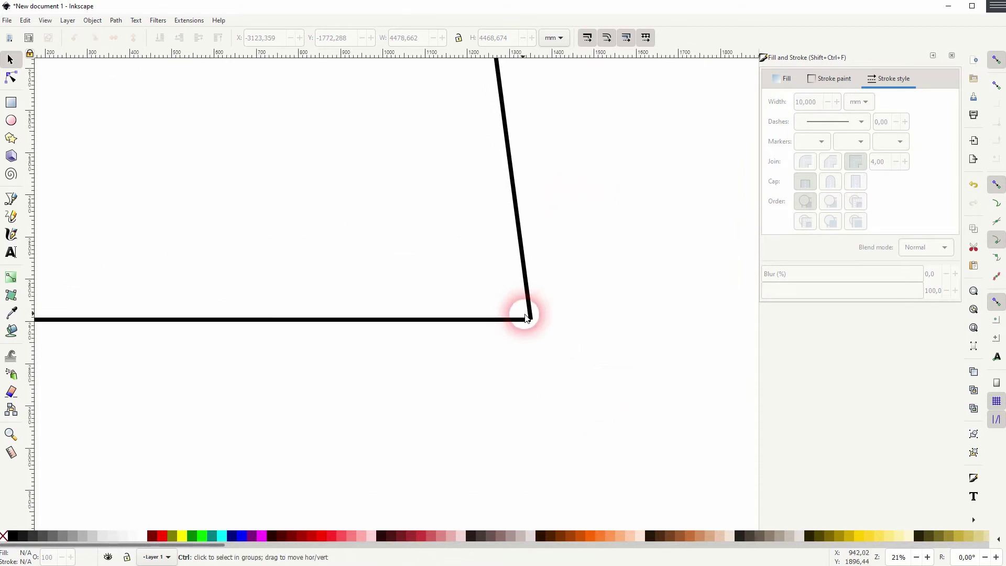
pyautogui.keyDown('ctrl'); pyautogui.scroll(2, 526, 317); pyautogui.keyUp('ctrl')
pyautogui.keyDown('ctrl'); pyautogui.scroll(1, 543, 336); pyautogui.keyUp('ctrl')
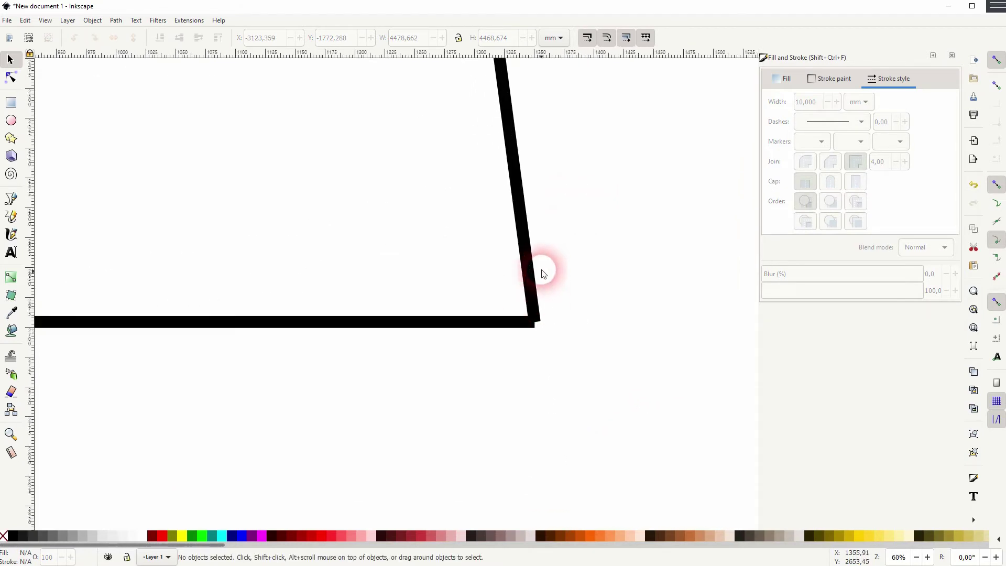
pyautogui.click(526, 226)
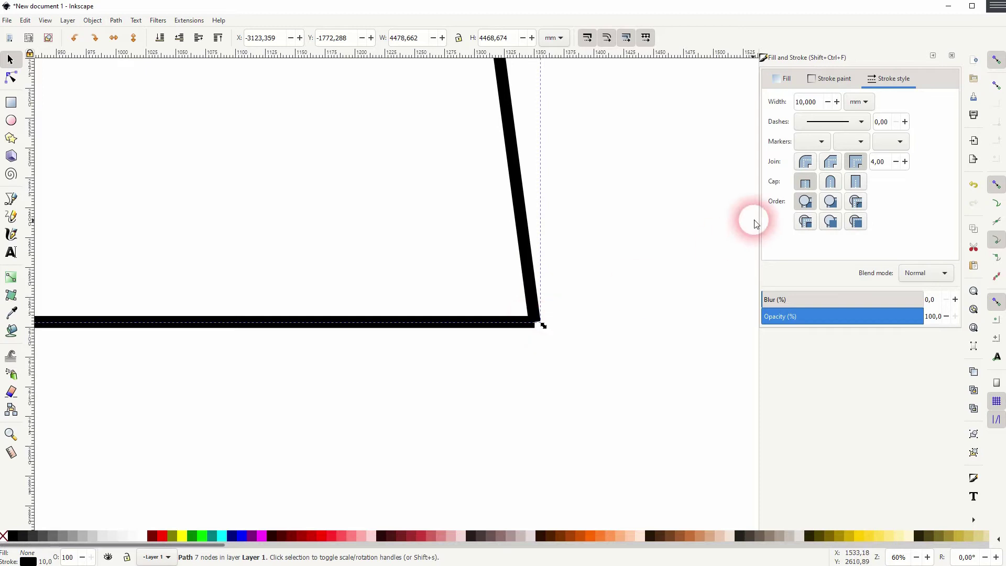
pyautogui.click(607, 349)
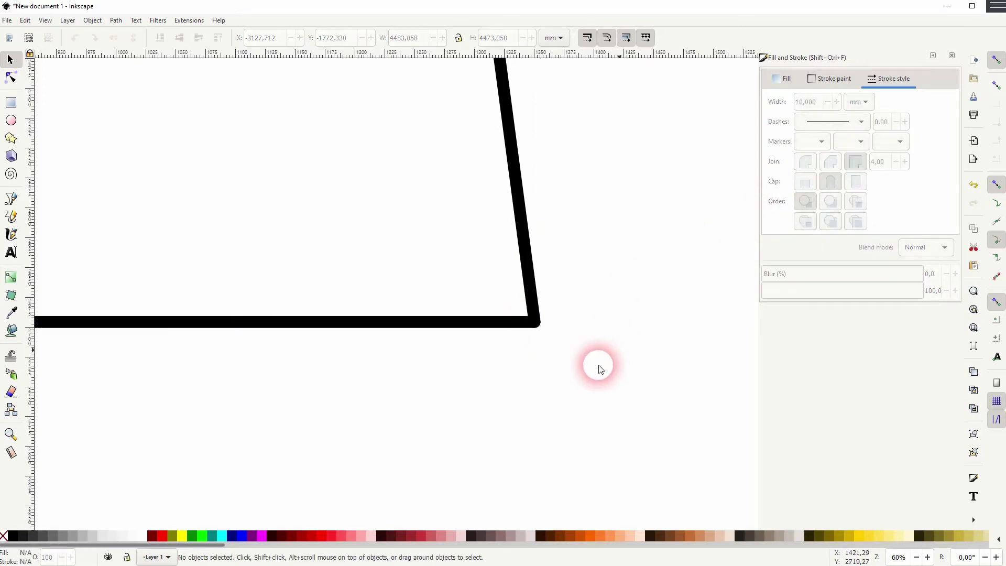
# - Centre the fan in view and select its outer path for node editing
pyautogui.keyDown('ctrl'); pyautogui.scroll(-1, 515, 372); pyautogui.keyUp('ctrl')
pyautogui.keyDown('ctrl'); pyautogui.scroll(-8, 515, 371); pyautogui.keyUp('ctrl')
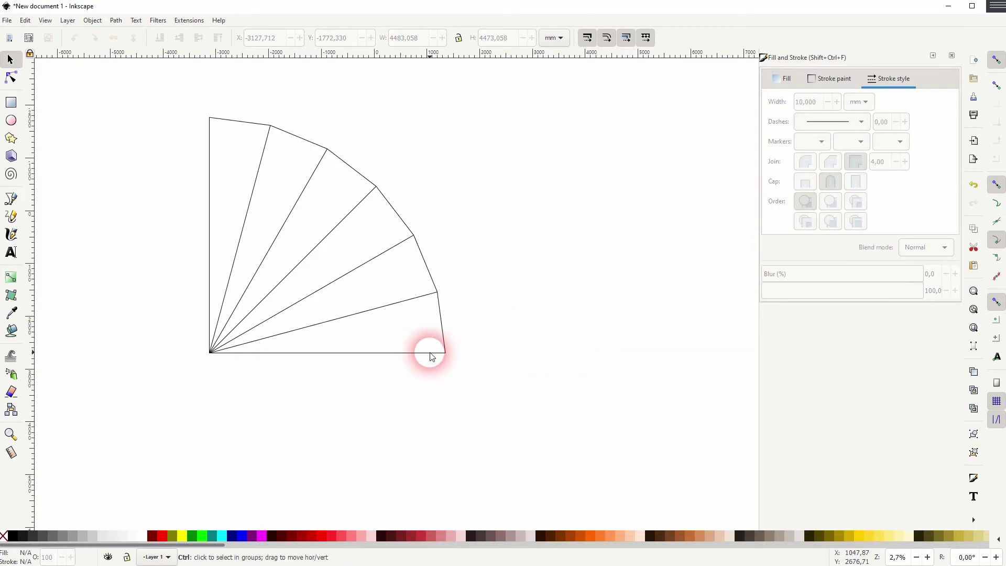
pyautogui.press('space')
pyautogui.moveTo(375, 330); pyautogui.dragTo(526, 364)
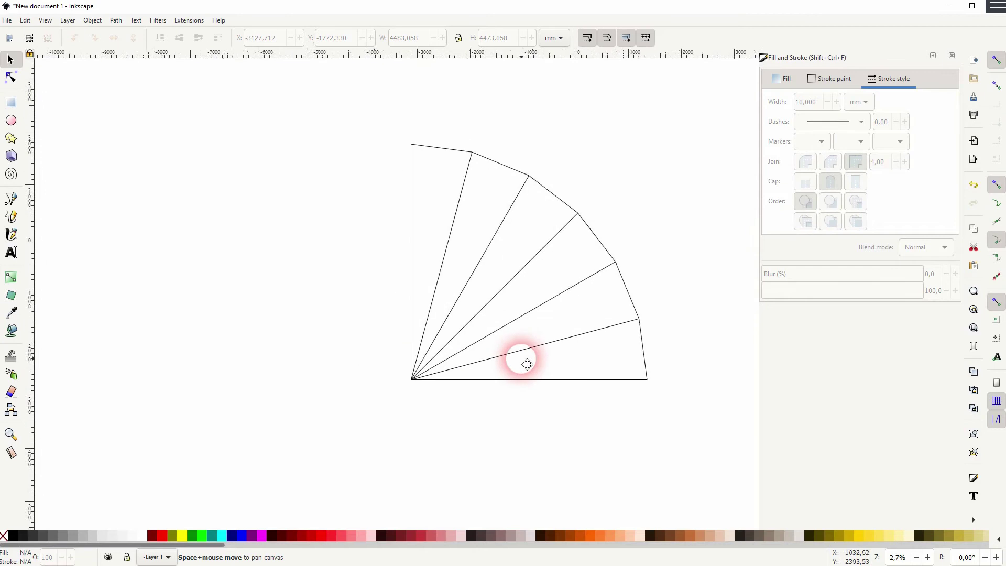
pyautogui.click(596, 242)
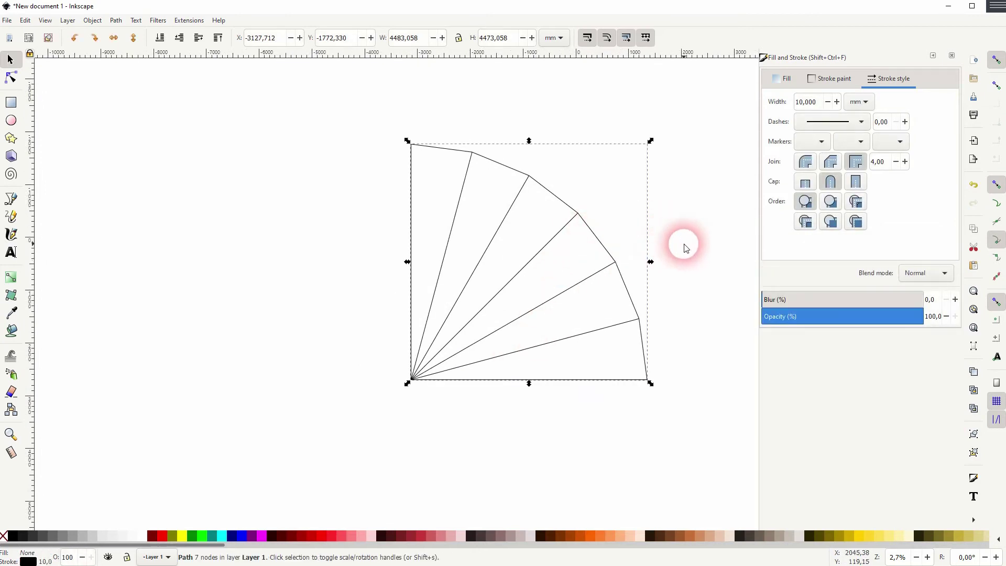
pyautogui.click(12, 78)
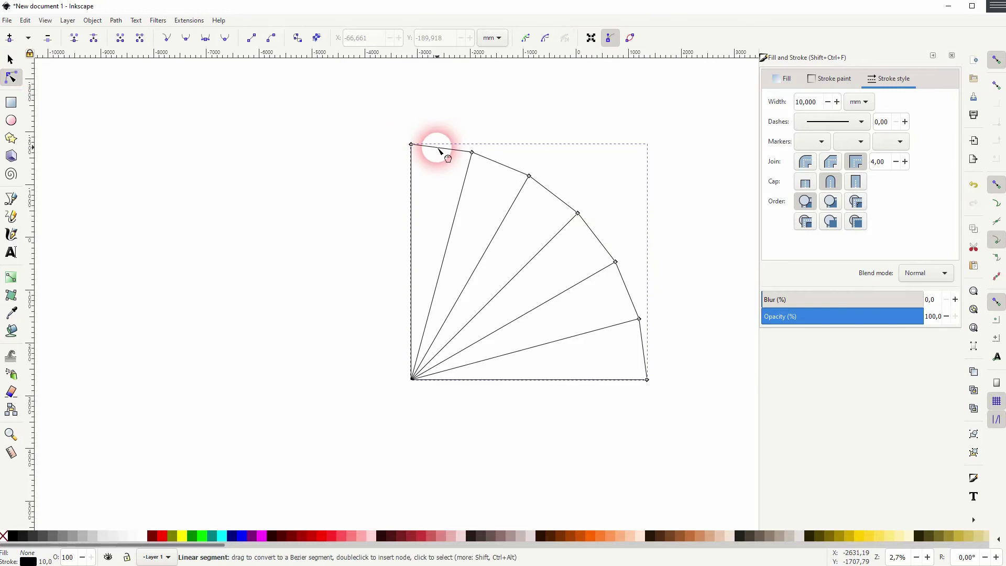
# - Drag each straight segment between spoke tips into an inward curve
pyautogui.click(505, 167)
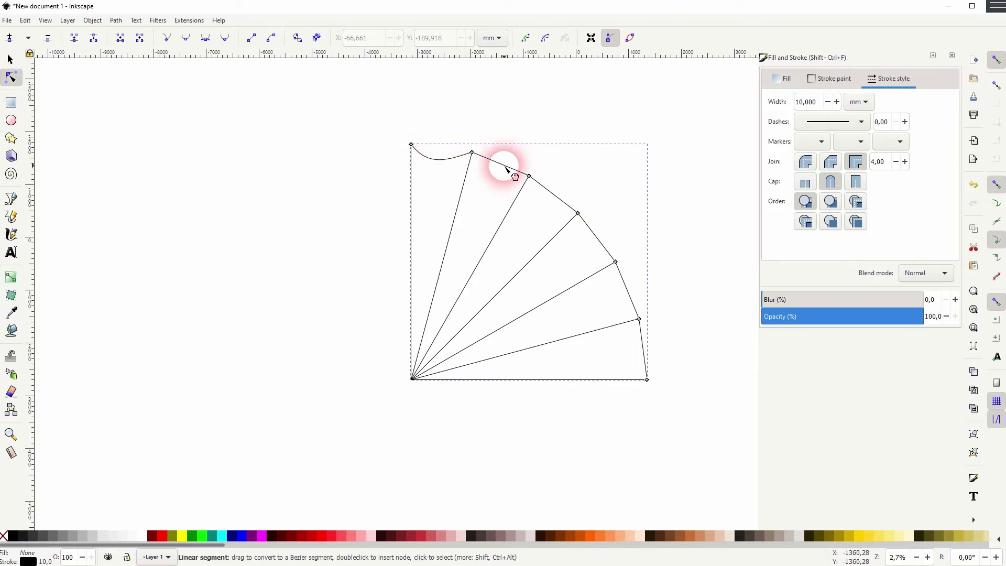
pyautogui.click(557, 198)
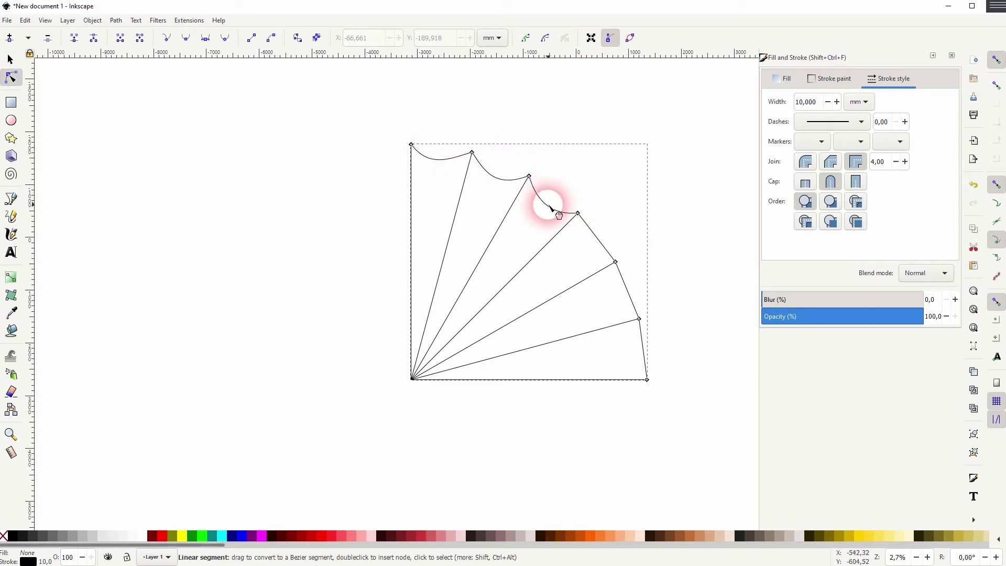
pyautogui.click(599, 239)
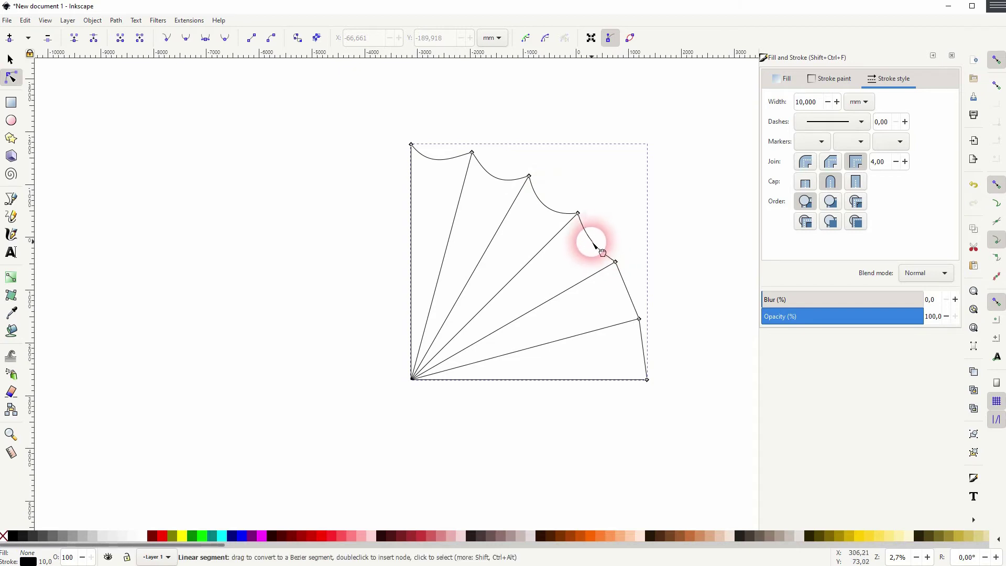
pyautogui.moveTo(588, 249); pyautogui.dragTo(586, 246)
pyautogui.moveTo(624, 283); pyautogui.dragTo(619, 299)
pyautogui.click(641, 362)
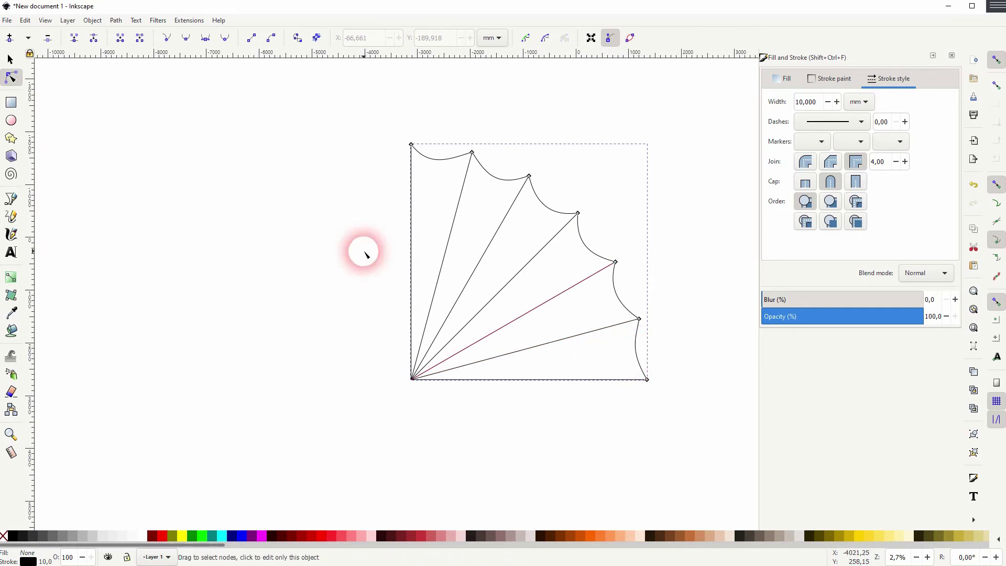
# - Scale a copy of the scalloped outline down to about 33% (829 × 827 mm) near the hub
pyautogui.click(10, 60)
pyautogui.click(245, 282)
pyautogui.click(540, 287)
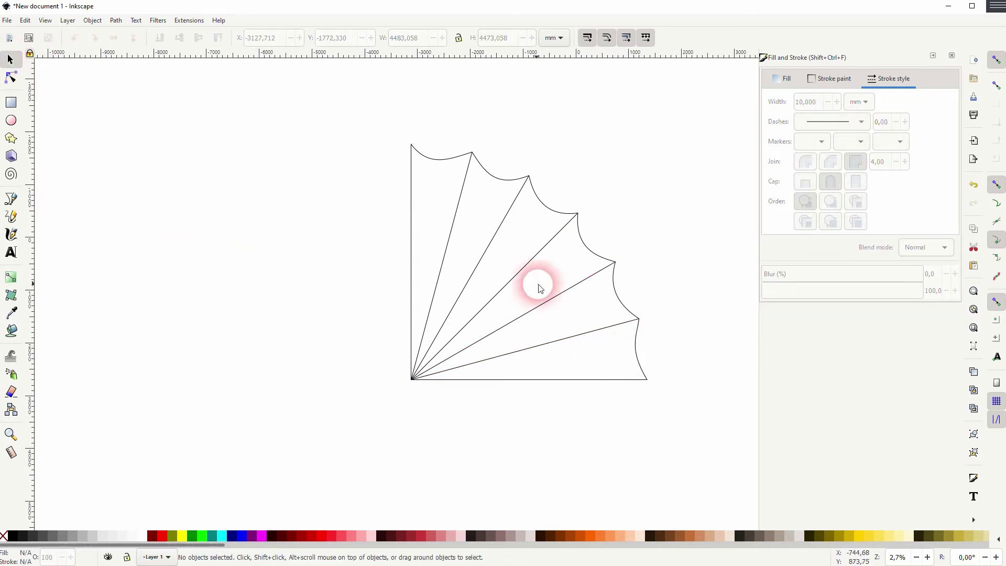
pyautogui.click(588, 251)
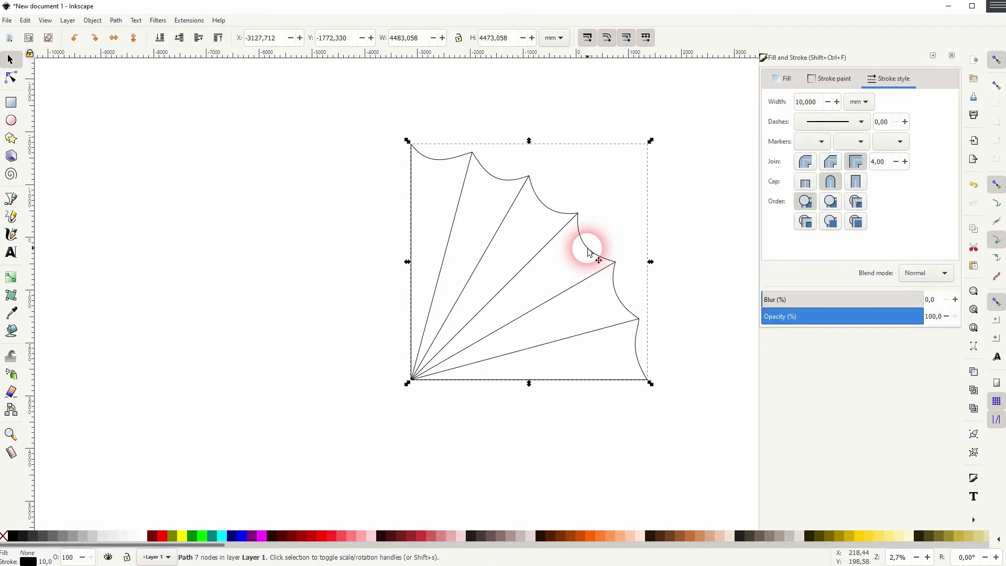
pyautogui.moveTo(587, 251); pyautogui.dragTo(269, 349)
pyautogui.hotkey('ctrl', 'z')
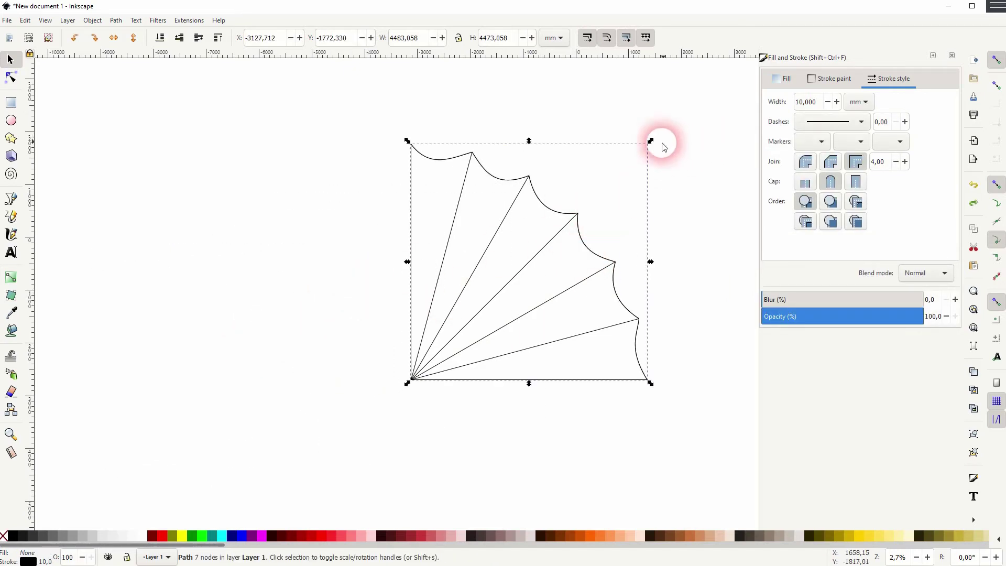
pyautogui.moveTo(651, 142); pyautogui.dragTo(467, 335)
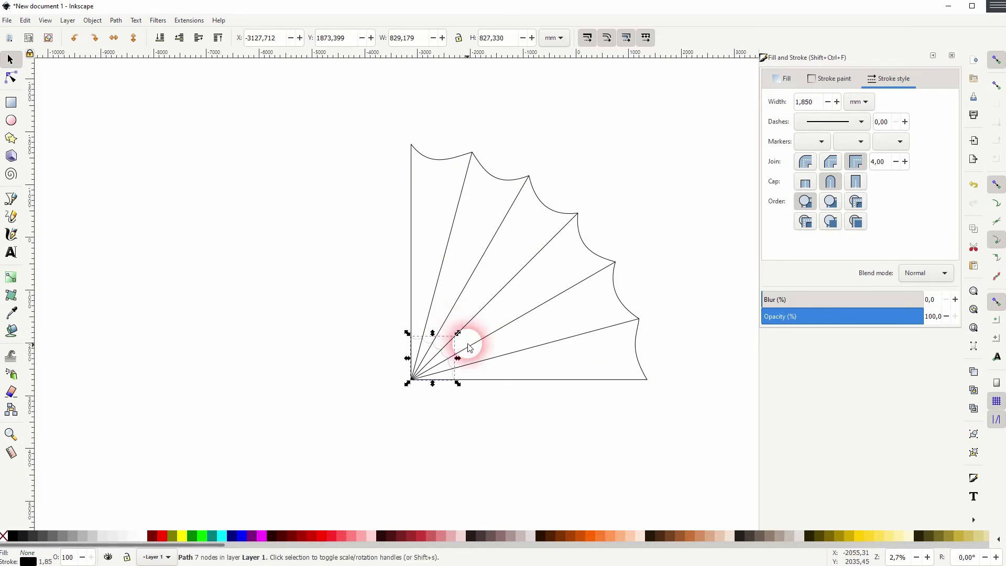
# - Zoom to the hub, select the small inner arc and set its stroke width to 10 mm
pyautogui.moveTo(468, 347); pyautogui.dragTo(468, 411)
pyautogui.press('Escape')
pyautogui.hscroll(-3, 439, 367)
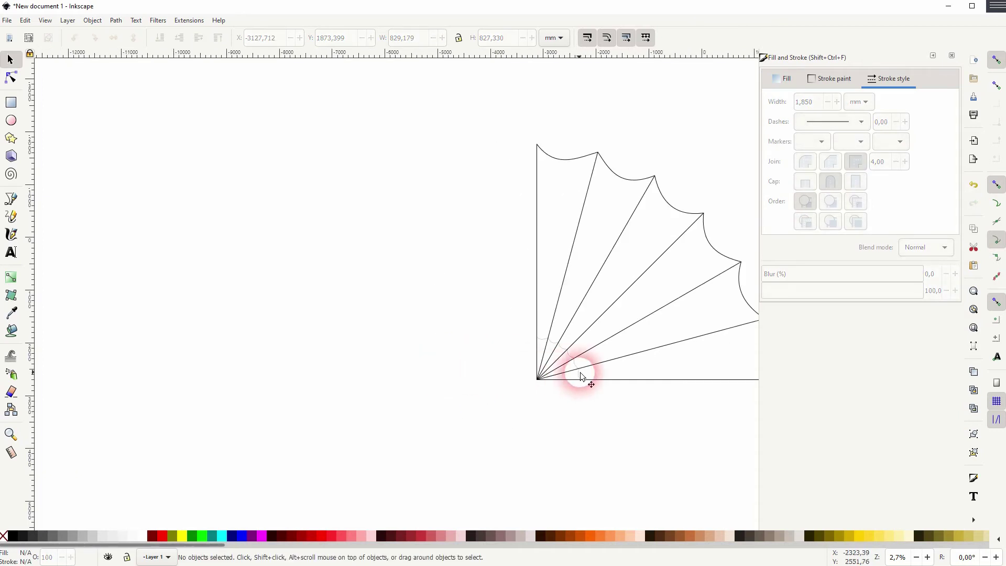
pyautogui.moveTo(580, 375); pyautogui.dragTo(315, 355)
pyautogui.scroll(2, 317, 348)
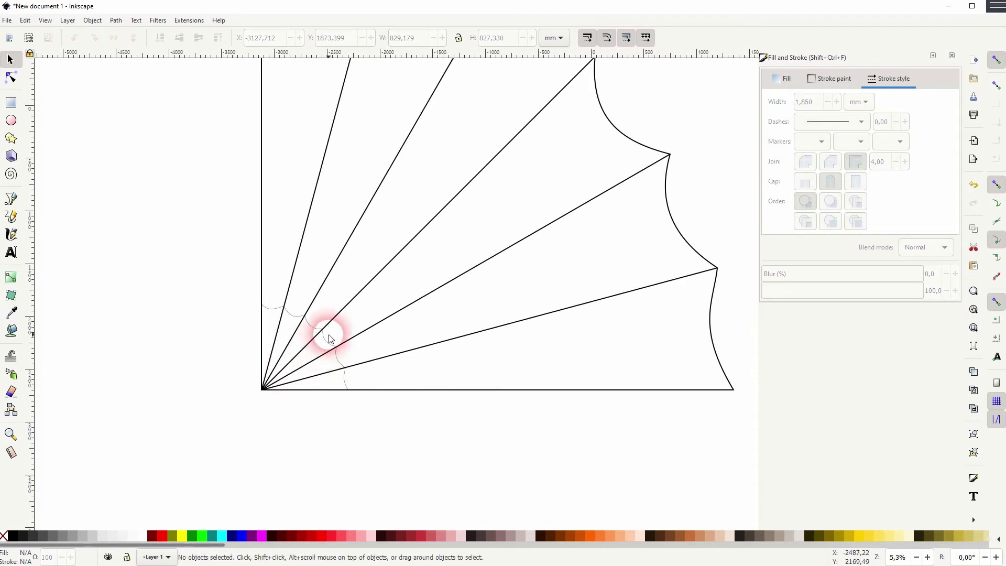
pyautogui.click(326, 342)
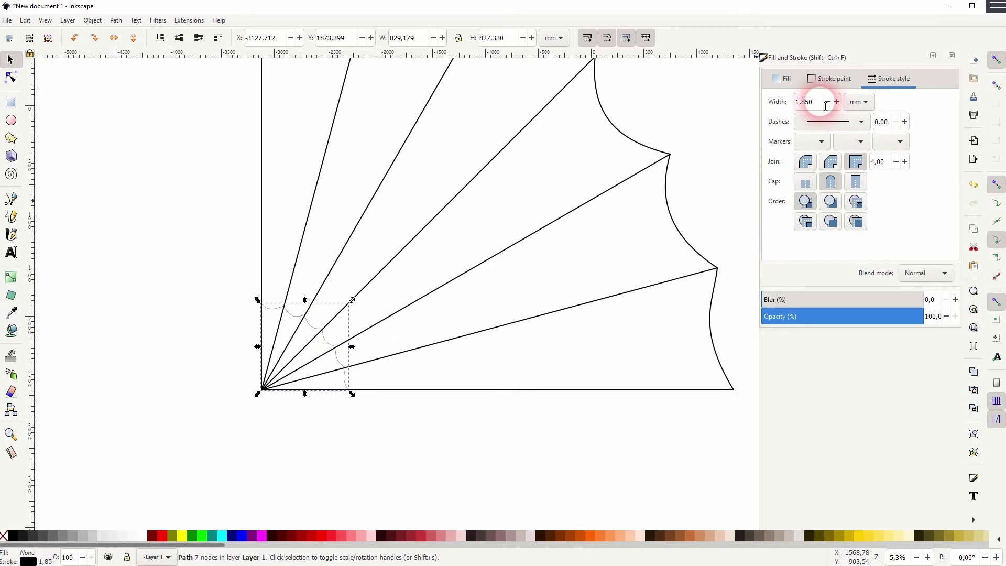
pyautogui.moveTo(825, 102); pyautogui.dragTo(775, 110)
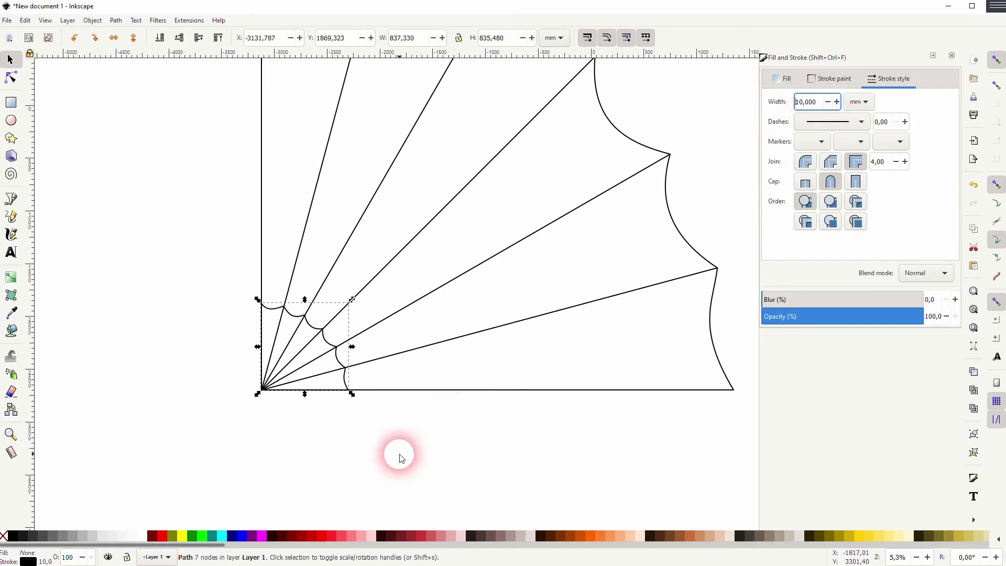
# - Zoom in and out, reselecting the inner ring to check its 10 mm stroke
pyautogui.click(375, 440)
pyautogui.scroll(1, 335, 375)
pyautogui.scroll(4, 335, 374)
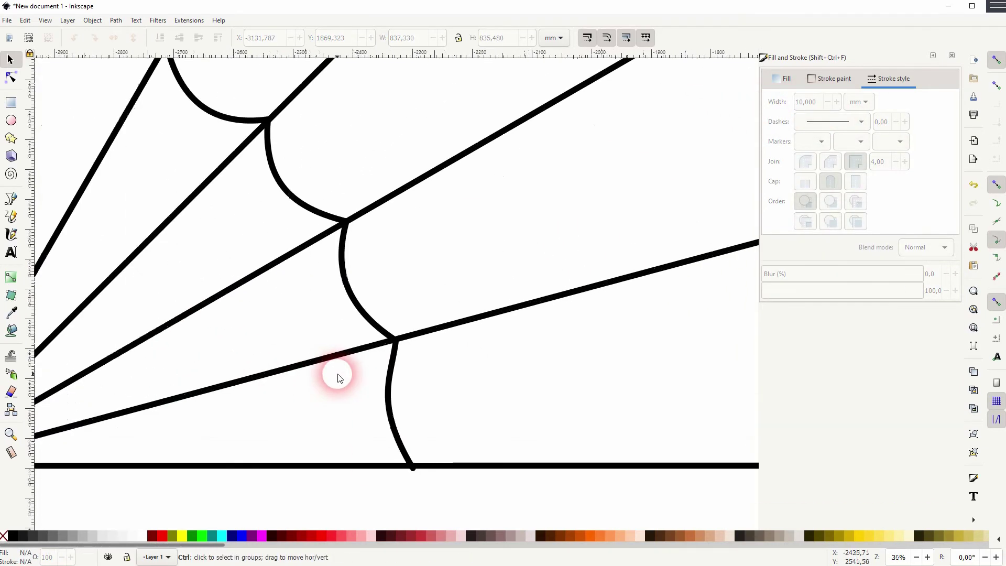
pyautogui.scroll(-1, 336, 376)
pyautogui.scroll(-1, 337, 376)
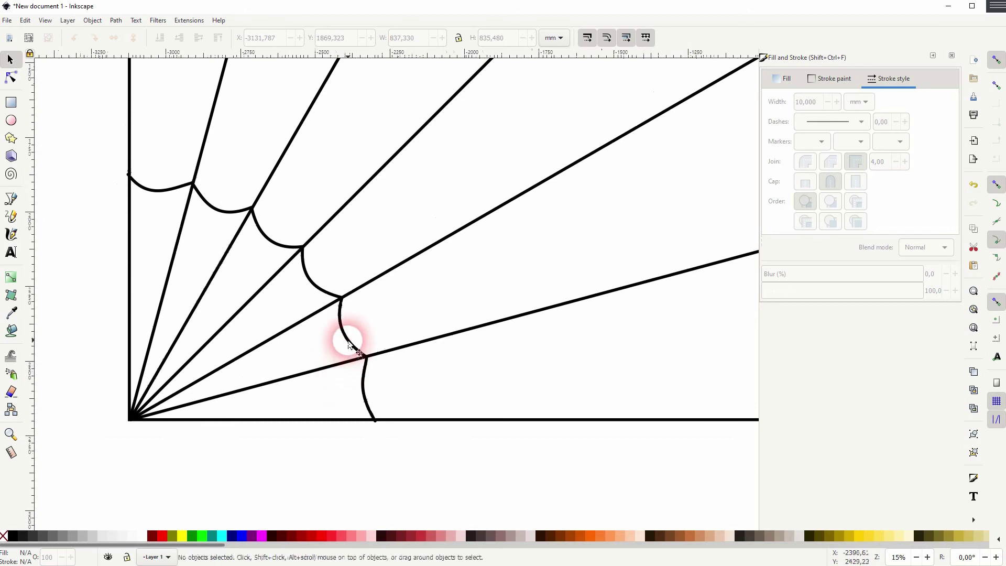
pyautogui.click(348, 343)
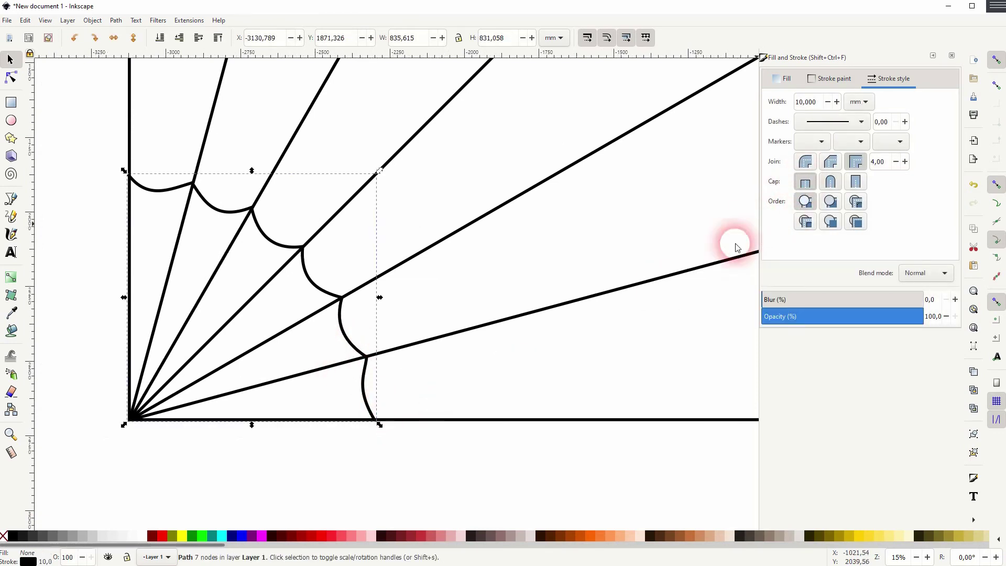
pyautogui.click(359, 439)
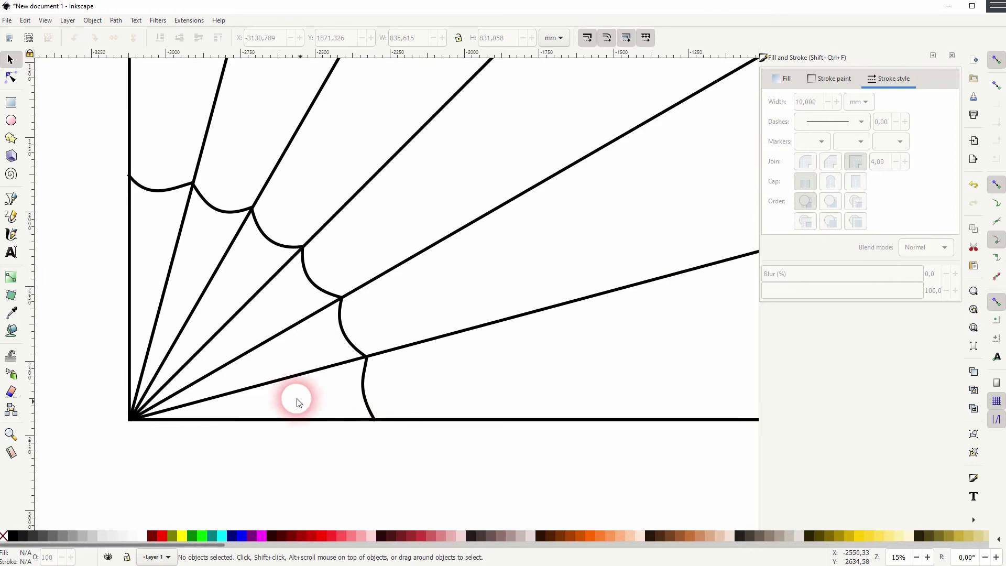
pyautogui.scroll(-4, 284, 382)
pyautogui.scroll(-1, 284, 386)
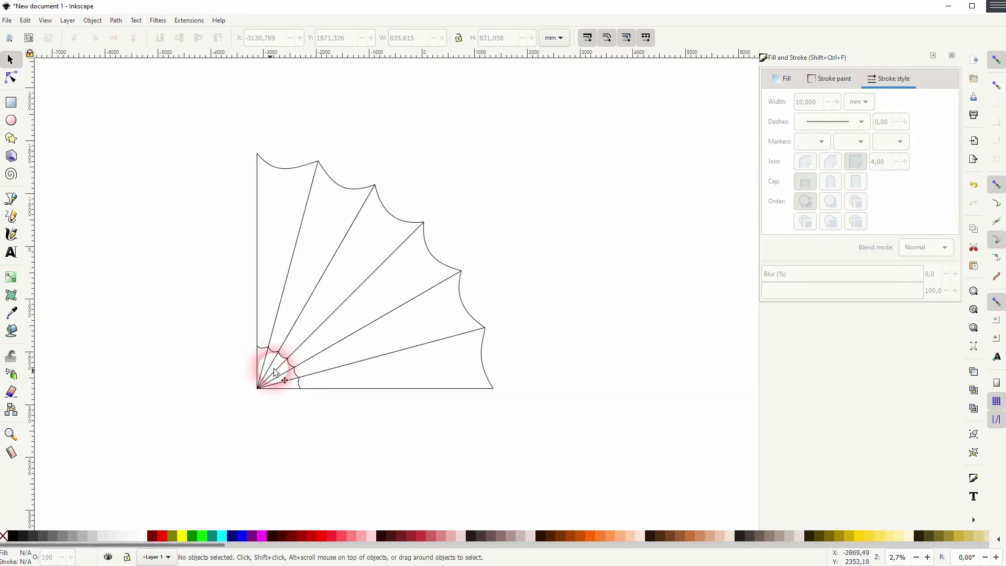
# - Interpolate 5 scalloped threads between the inner arc and outer fan path, with live preview on
pyautogui.click(292, 369)
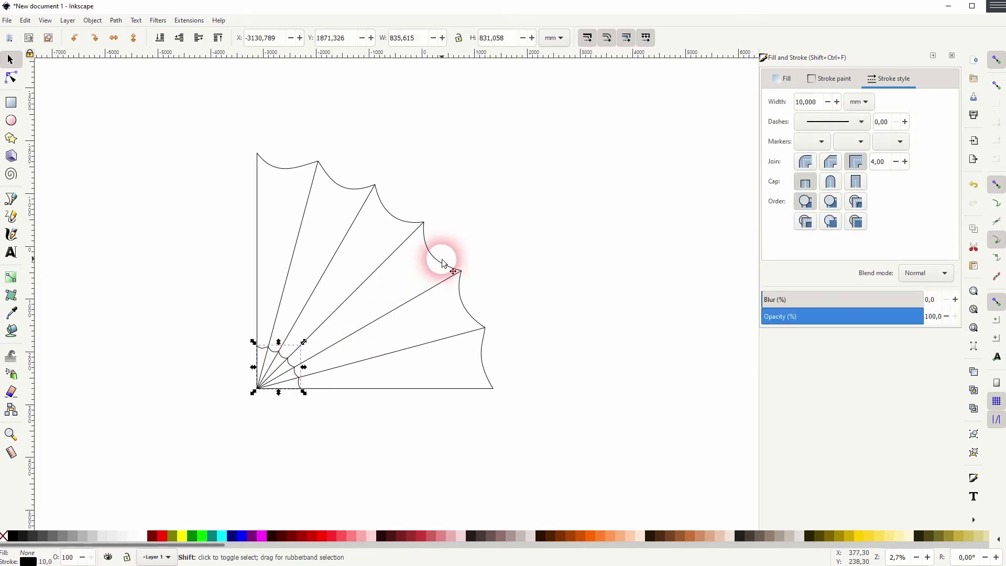
pyautogui.keyDown('shift'); pyautogui.click(434, 257); pyautogui.keyUp('shift')
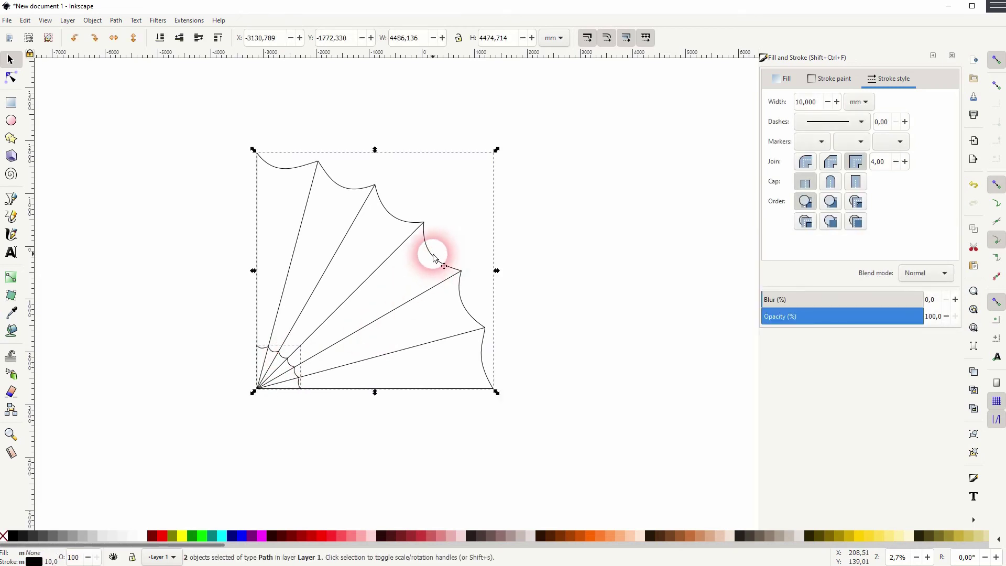
pyautogui.click(189, 20)
pyautogui.moveTo(247, 121)
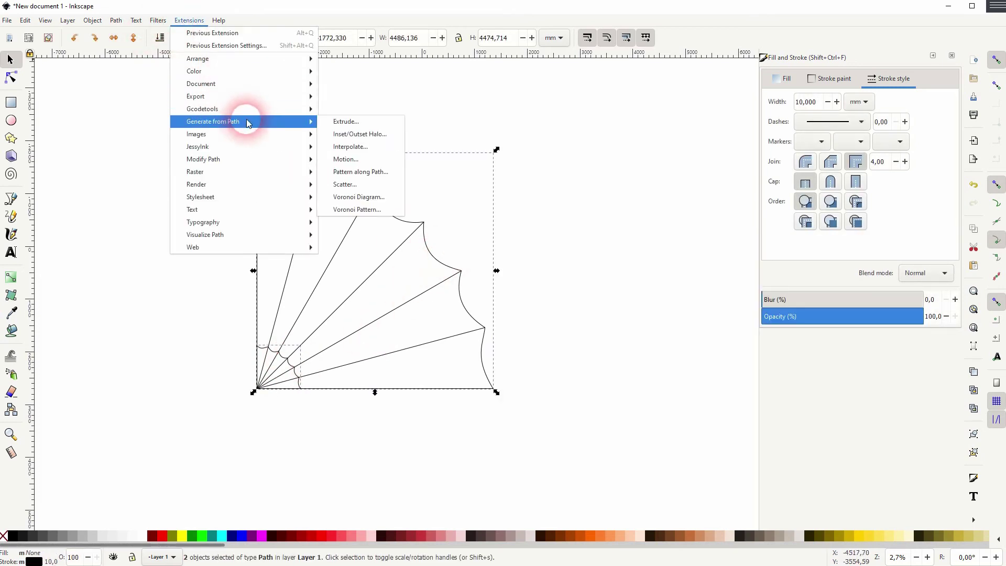
pyautogui.click(374, 152)
pyautogui.moveTo(513, 224); pyautogui.dragTo(656, 198)
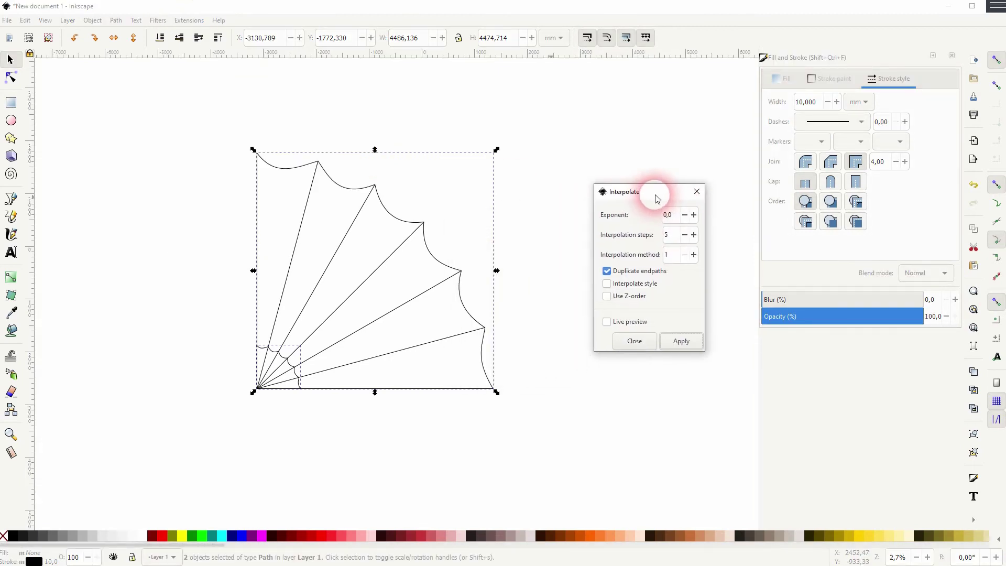
pyautogui.tripleClick(670, 215)
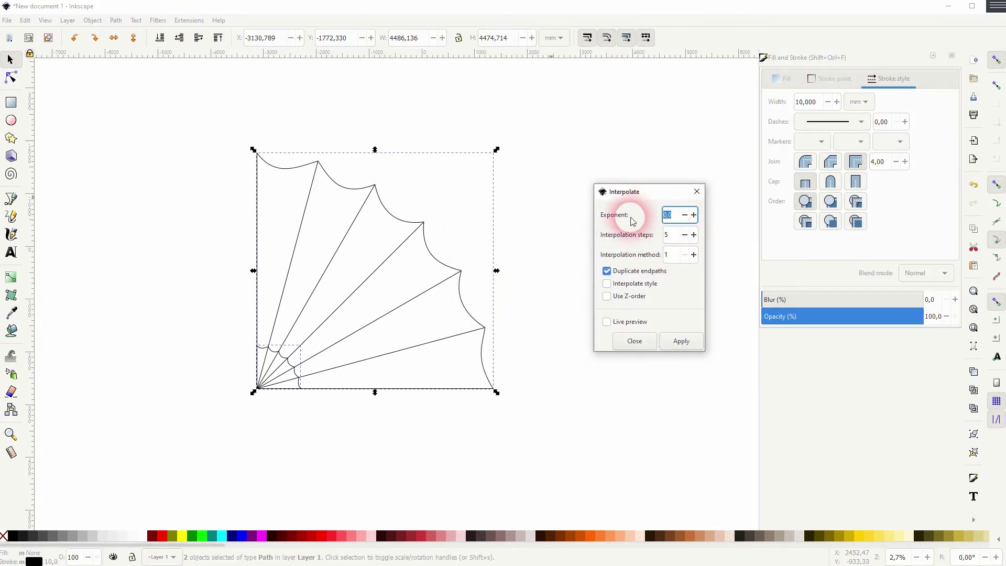
pyautogui.tripleClick(678, 258)
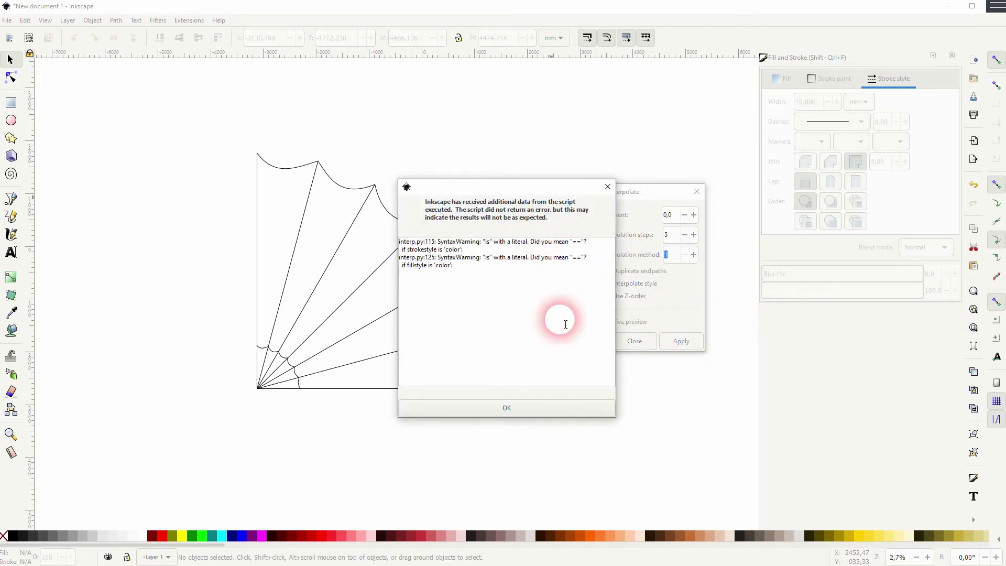
pyautogui.click(555, 414)
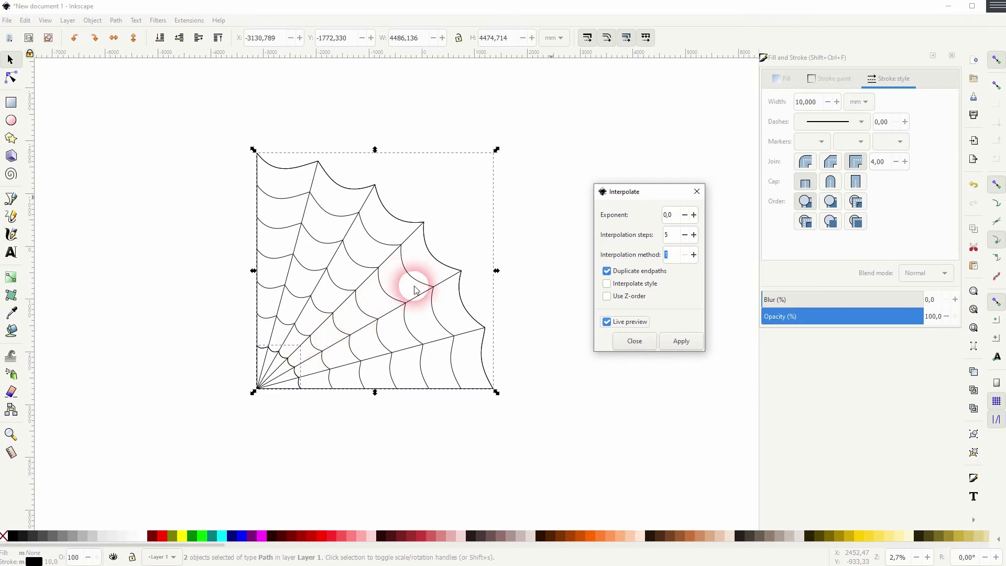
# - Flip a copy of the quarter web horizontally and snap it against the original's left side
pyautogui.click(697, 191)
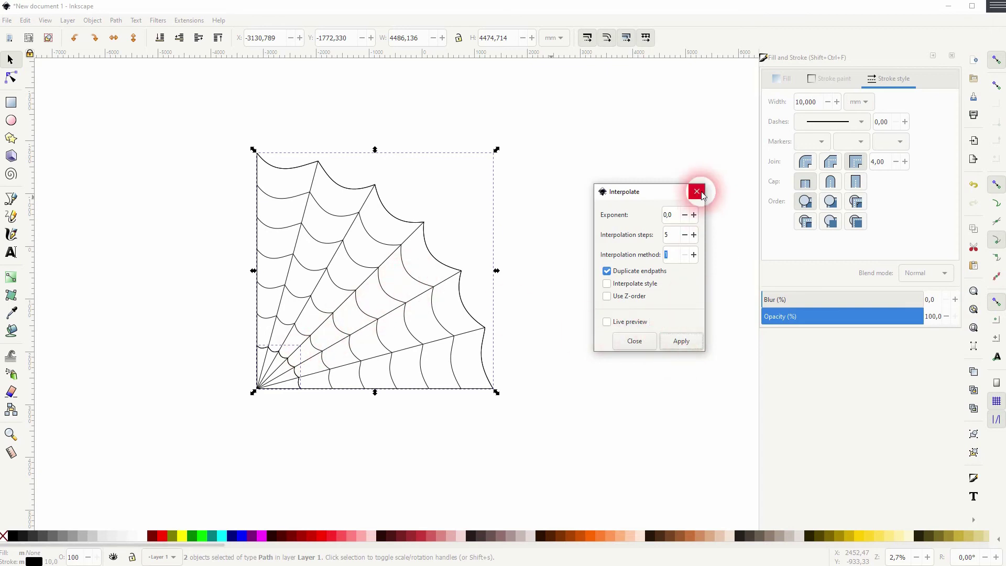
pyautogui.click(599, 330)
pyautogui.hscroll(-7, 459, 344)
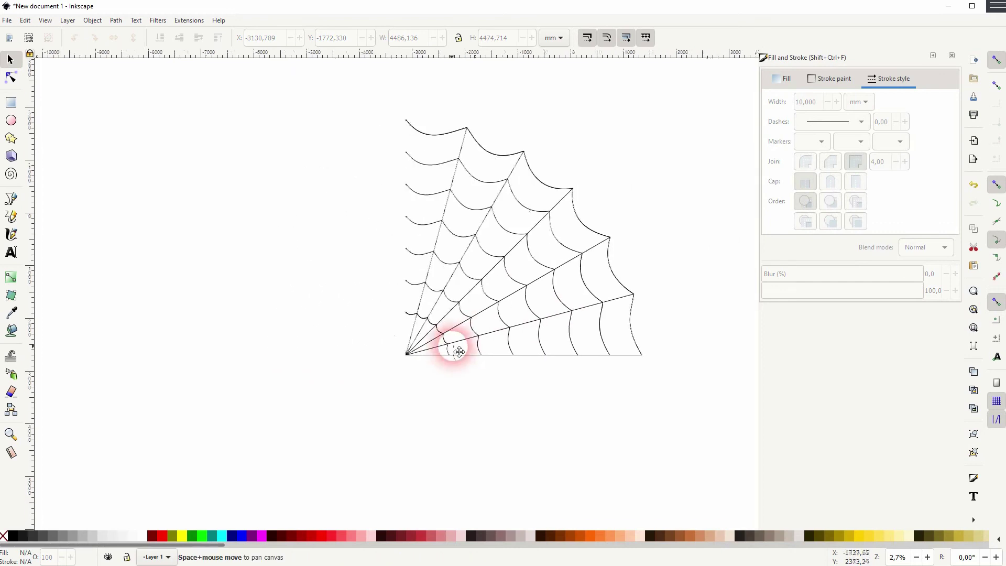
pyautogui.moveTo(330, 415); pyautogui.dragTo(682, 107)
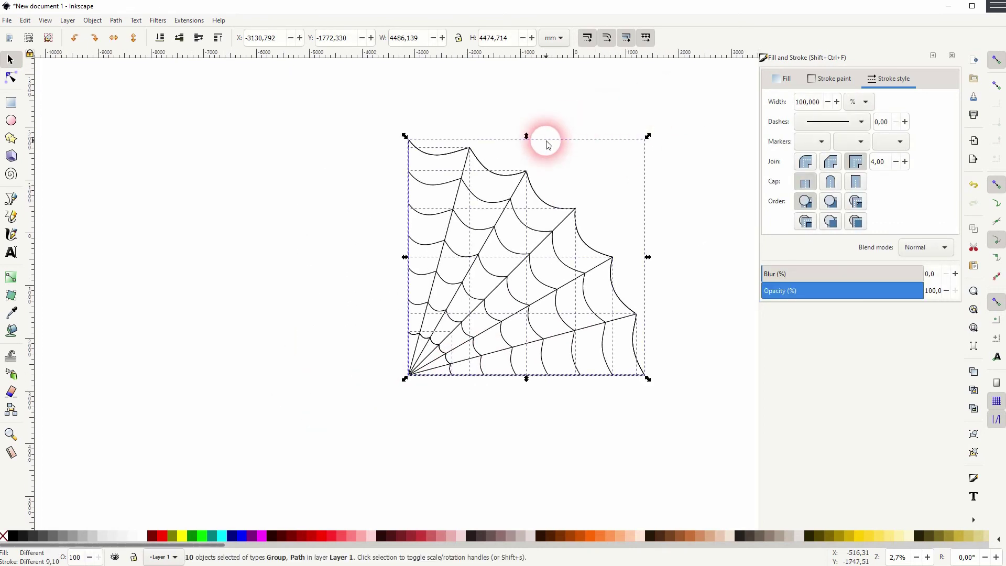
pyautogui.click(93, 20)
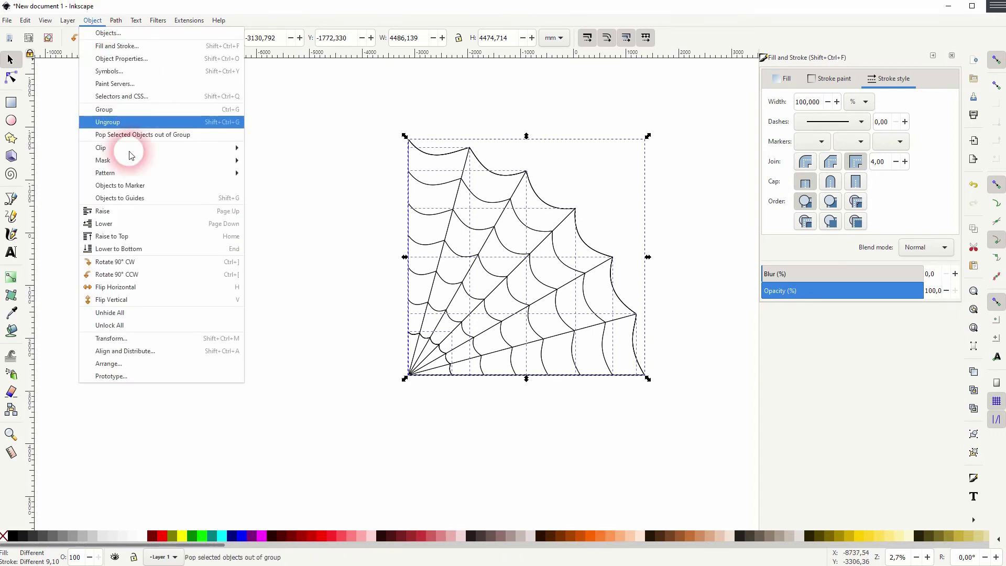
pyautogui.click(157, 295)
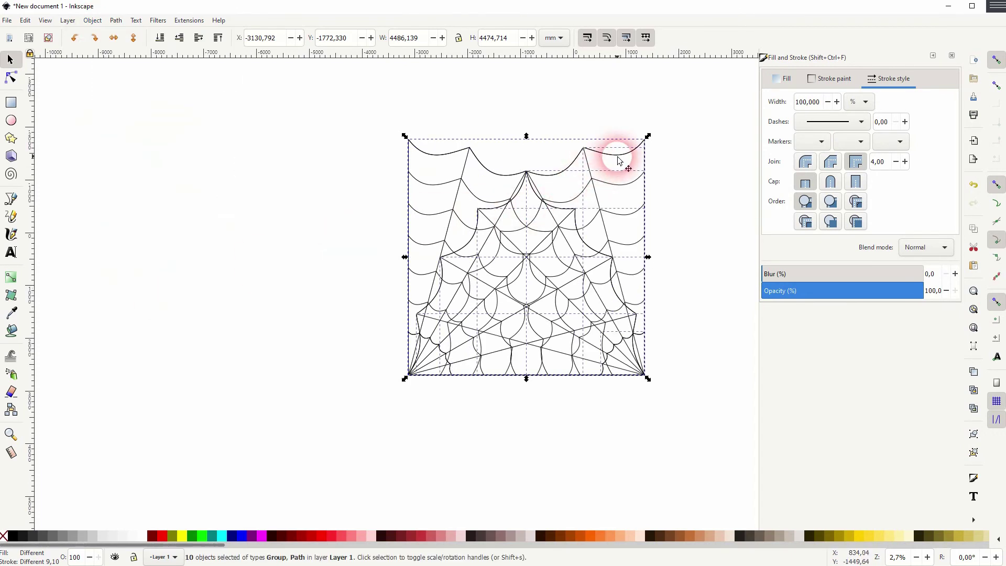
pyautogui.moveTo(618, 160); pyautogui.dragTo(373, 192)
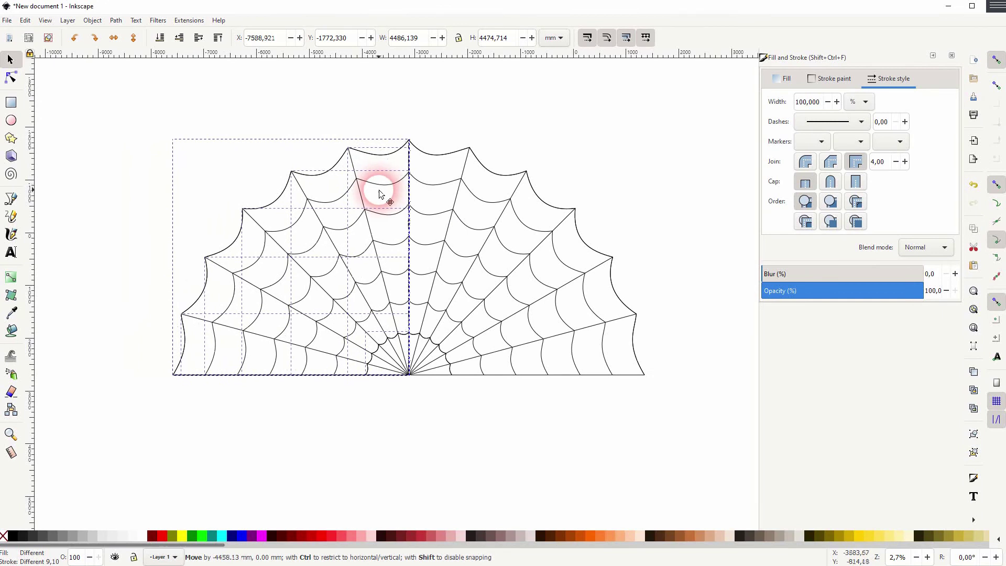
pyautogui.moveTo(379, 190); pyautogui.dragTo(388, 163)
# - Select the half web, flip it vertically, and drag it down to sit below the original
pyautogui.click(336, 431)
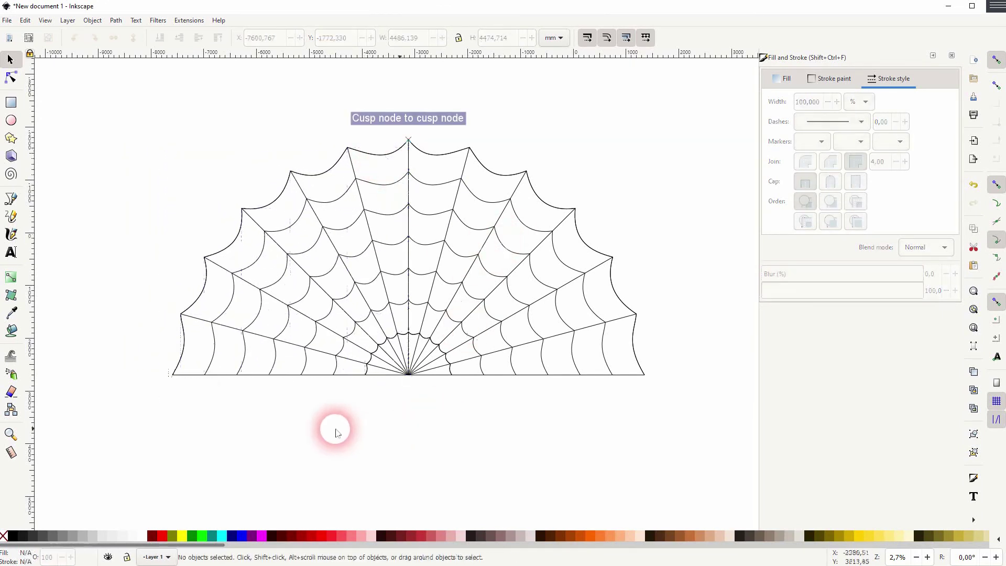
pyautogui.moveTo(134, 409); pyautogui.dragTo(687, 105)
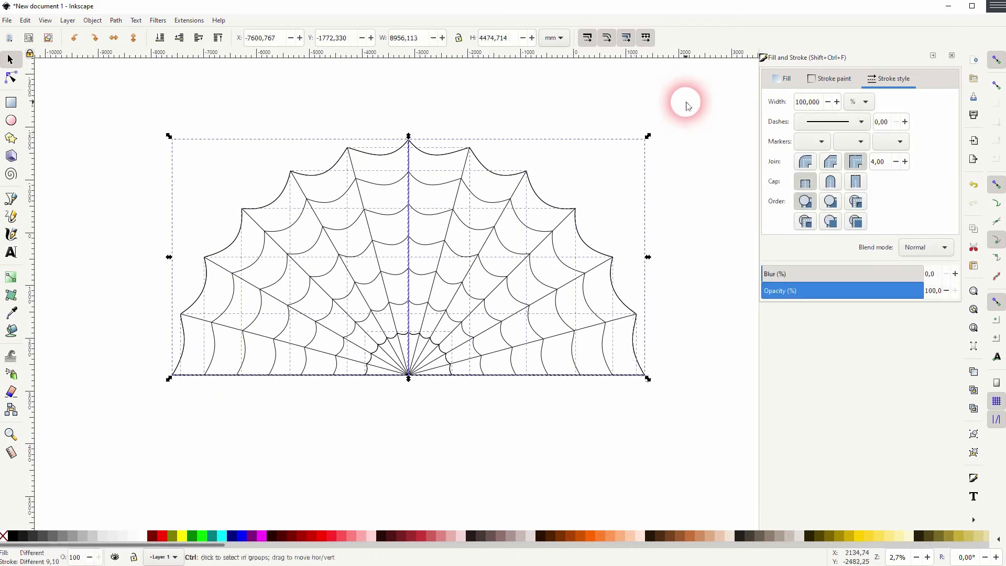
pyautogui.click(92, 20)
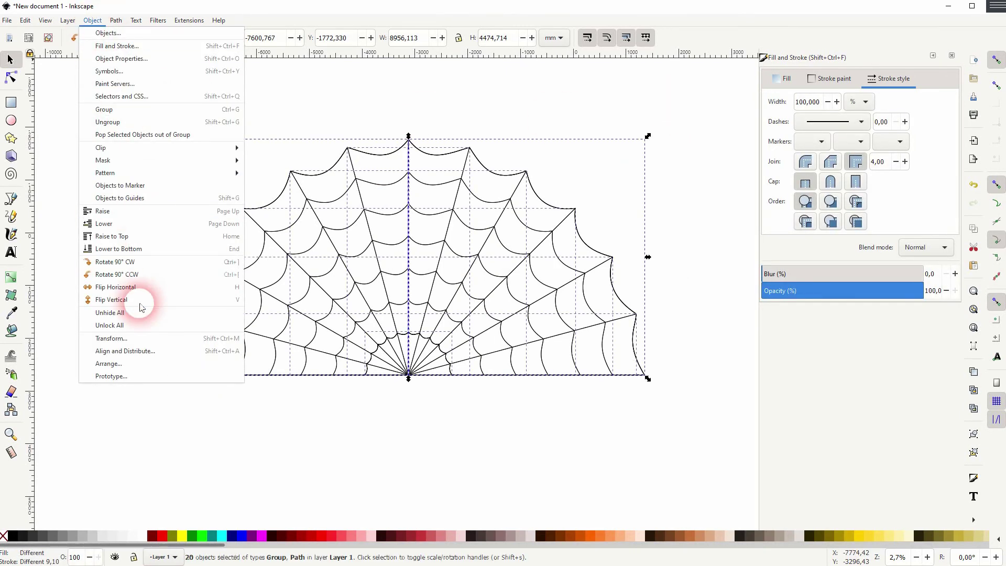
pyautogui.click(120, 299)
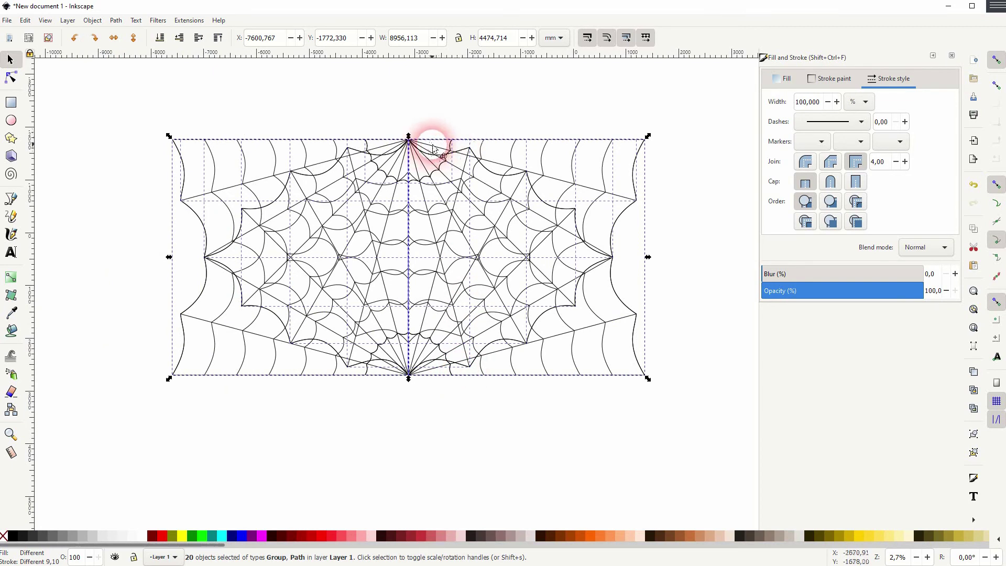
pyautogui.moveTo(433, 149); pyautogui.dragTo(425, 387)
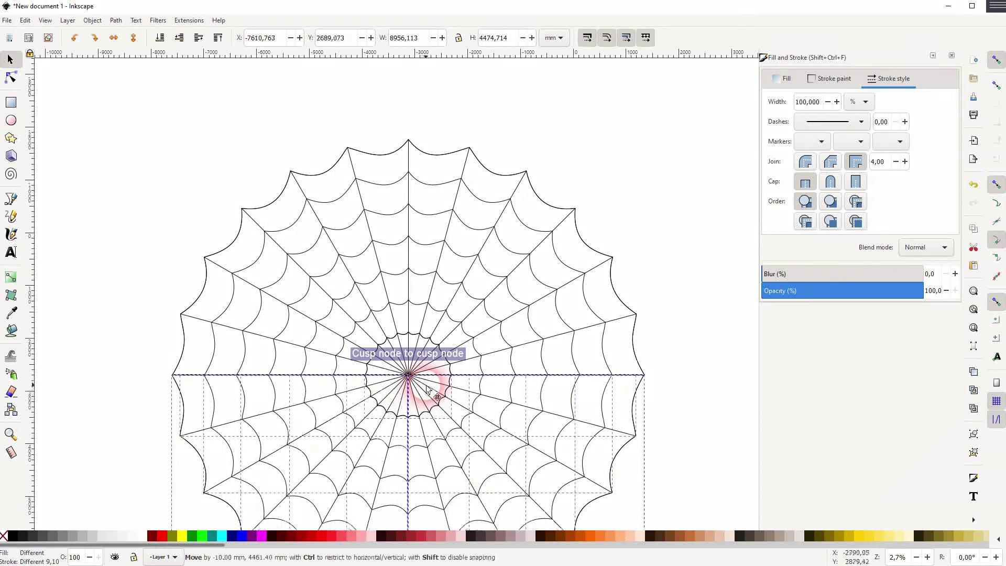
# - Bring the full circular web into view and select all its pieces
pyautogui.click(646, 287)
pyautogui.moveTo(665, 330); pyautogui.dragTo(610, 271)
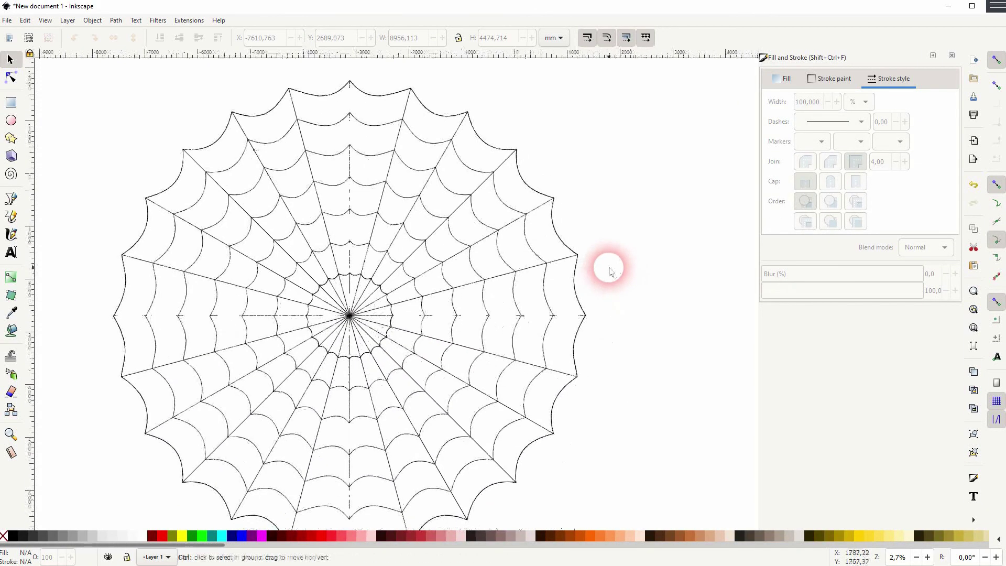
pyautogui.scroll(-1, 609, 271)
pyautogui.moveTo(176, 490); pyautogui.dragTo(702, 116)
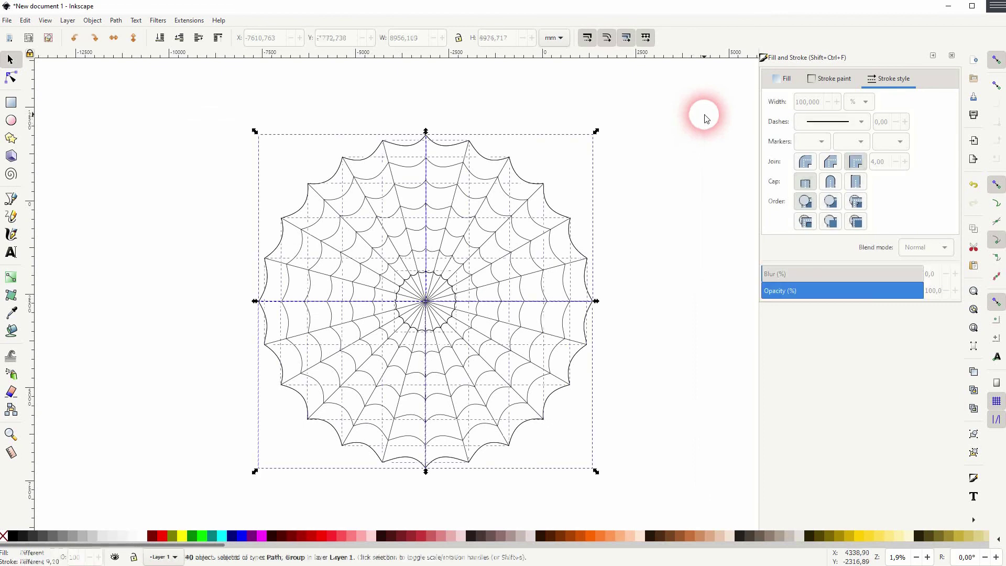
# - Ungroup the web so its individual pieces can be edited
pyautogui.click(91, 21)
pyautogui.click(130, 108)
pyautogui.click(329, 354)
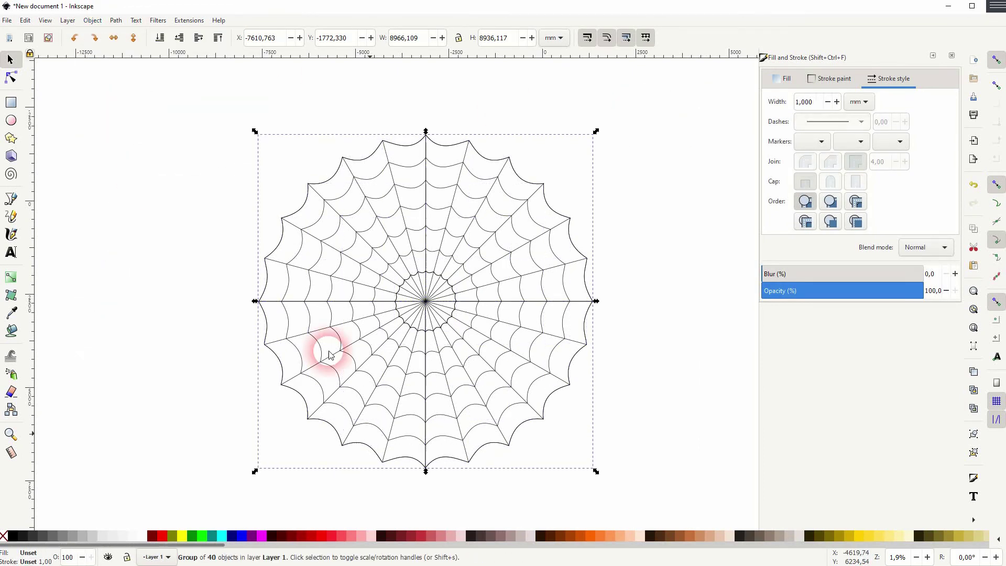
pyautogui.click(92, 20)
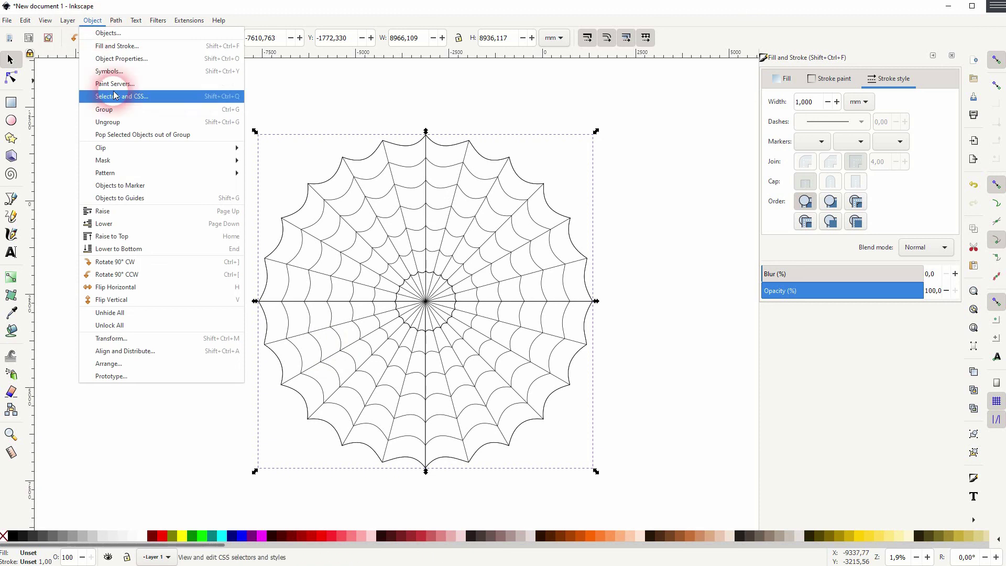
pyautogui.click(113, 119)
pyautogui.click(114, 313)
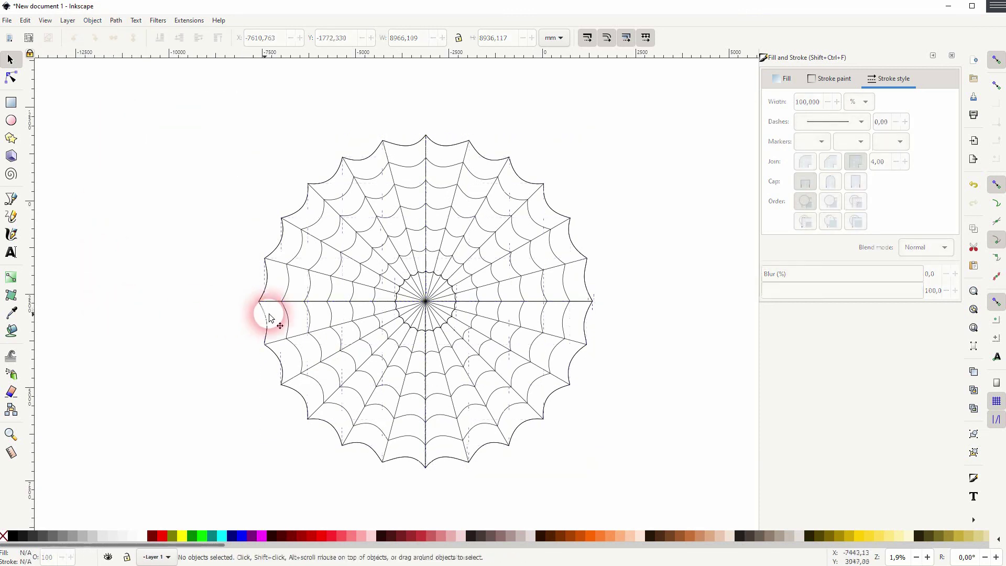
# - Remove the overlapping duplicate left, right and vertical spokes where the halves meet
pyautogui.click(317, 303)
pyautogui.click(507, 304)
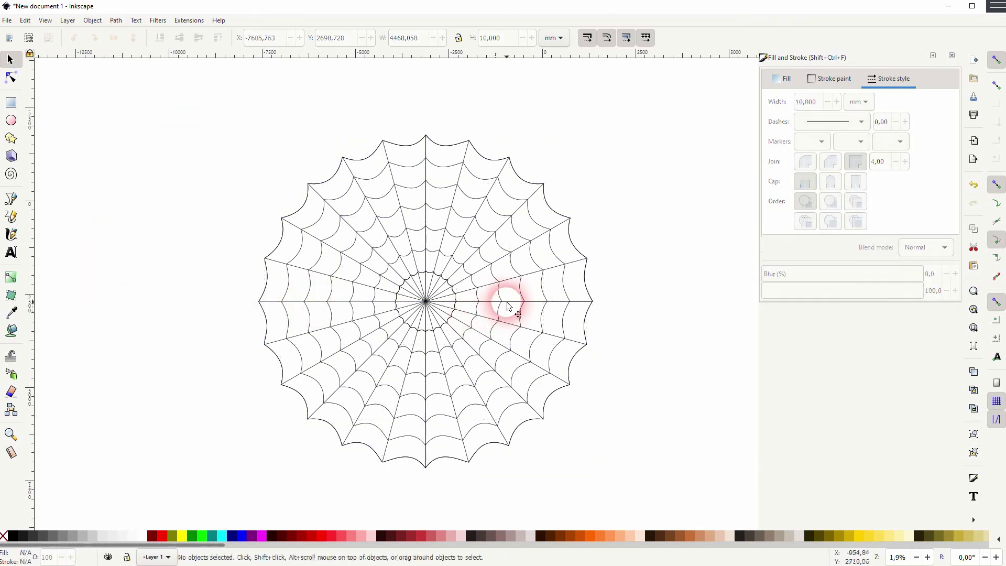
pyautogui.click(509, 302)
pyautogui.click(649, 308)
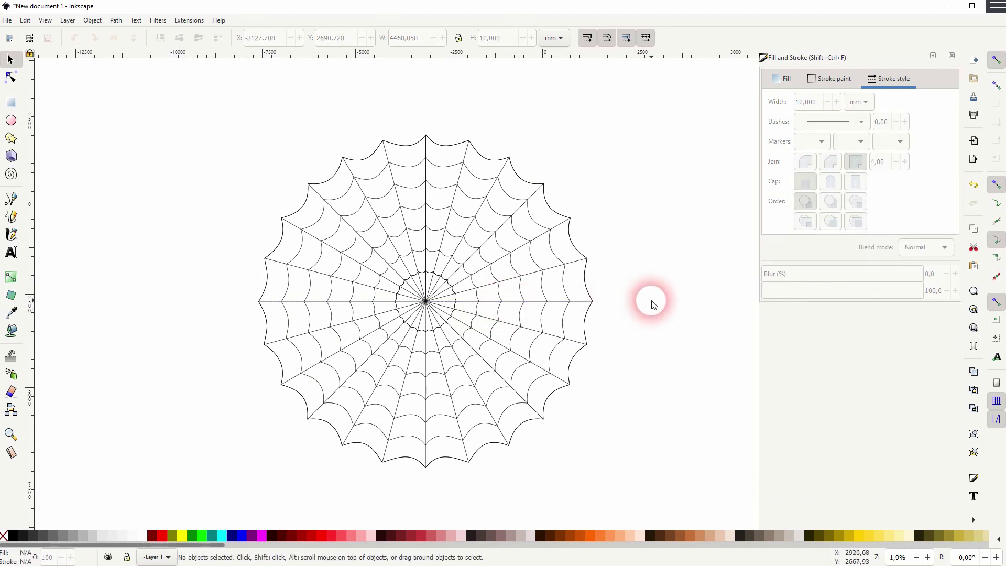
pyautogui.click(426, 438)
pyautogui.click(411, 468)
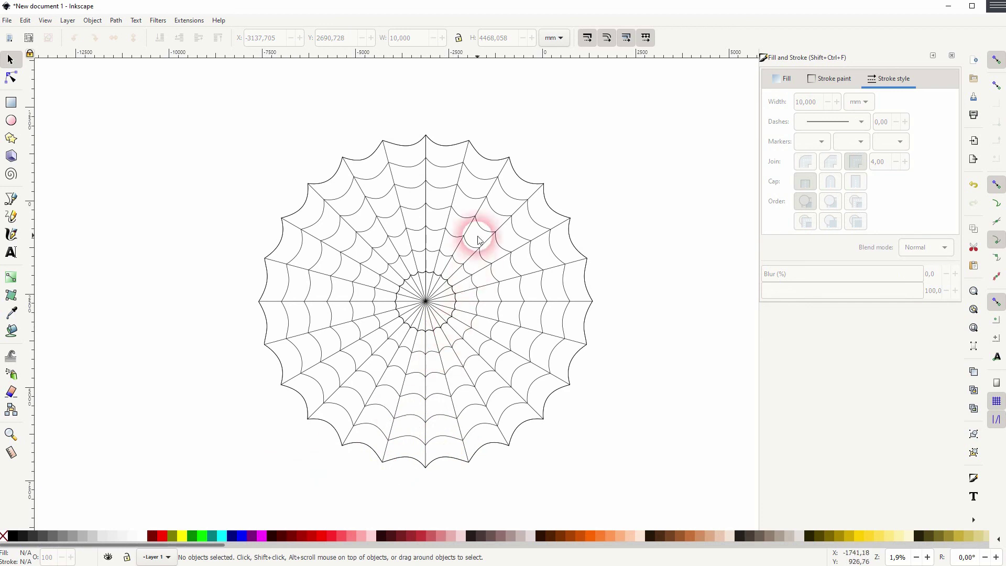
# - Select all 37 web pieces and group them into one object
pyautogui.moveTo(181, 486); pyautogui.dragTo(671, 100)
pyautogui.click(92, 20)
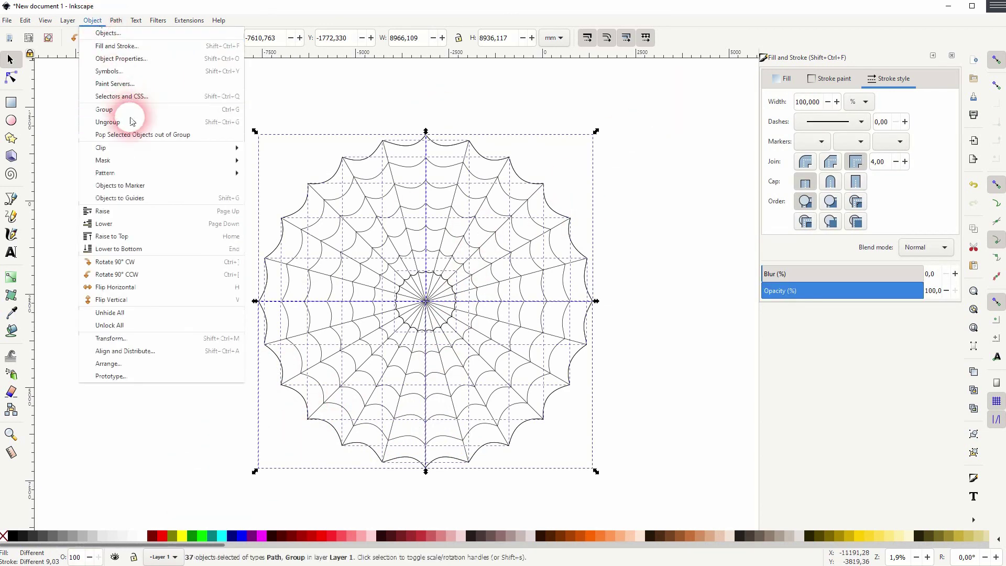
pyautogui.click(131, 111)
pyautogui.click(180, 251)
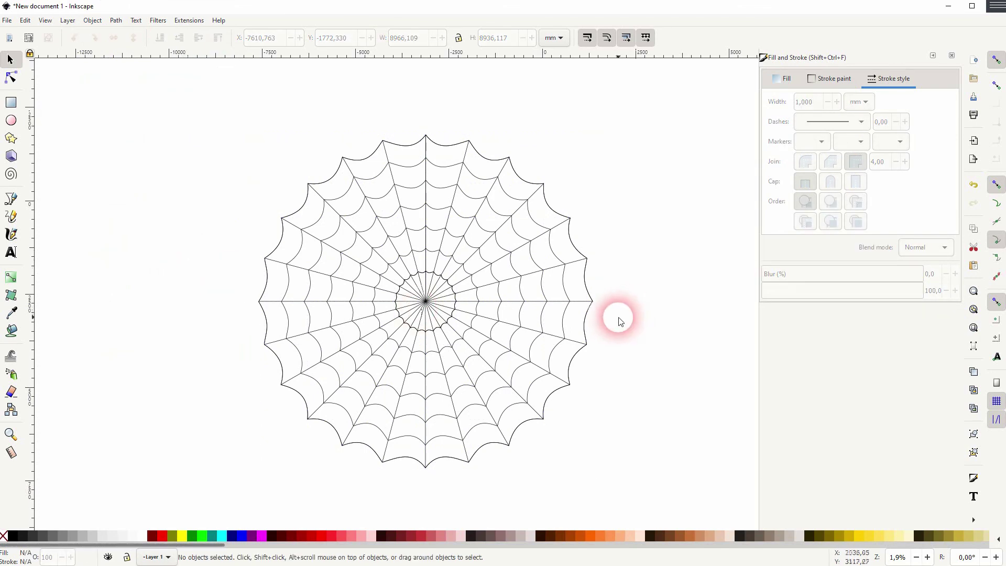